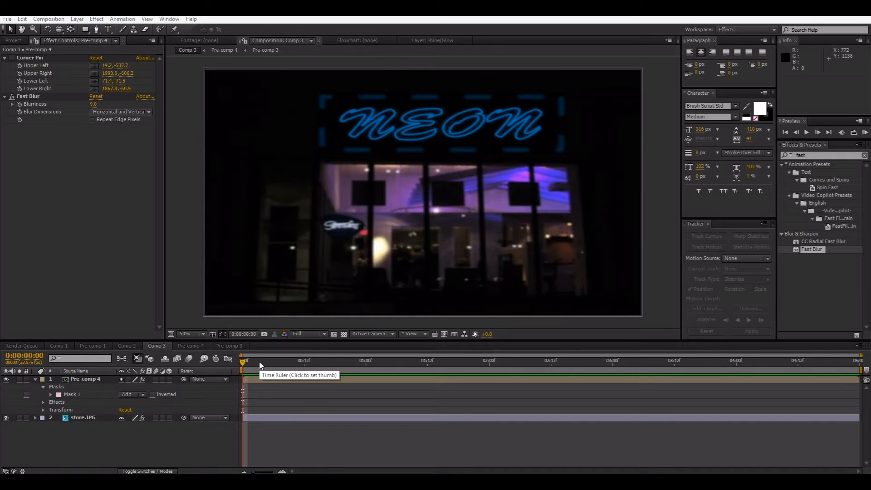
Play back the finished neon sign animation from the start of Comp 3 to preview its flicker
left_click(260, 361)
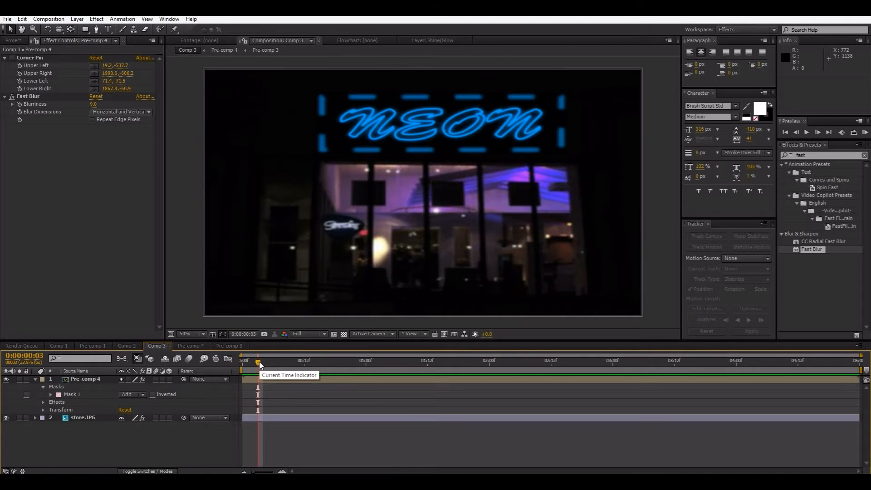
left_click_drag(259, 362, 231, 371)
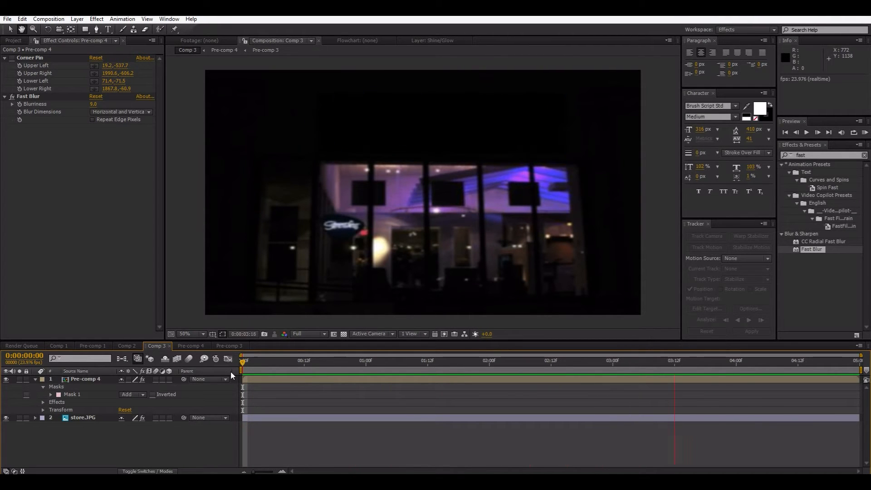
key("space")
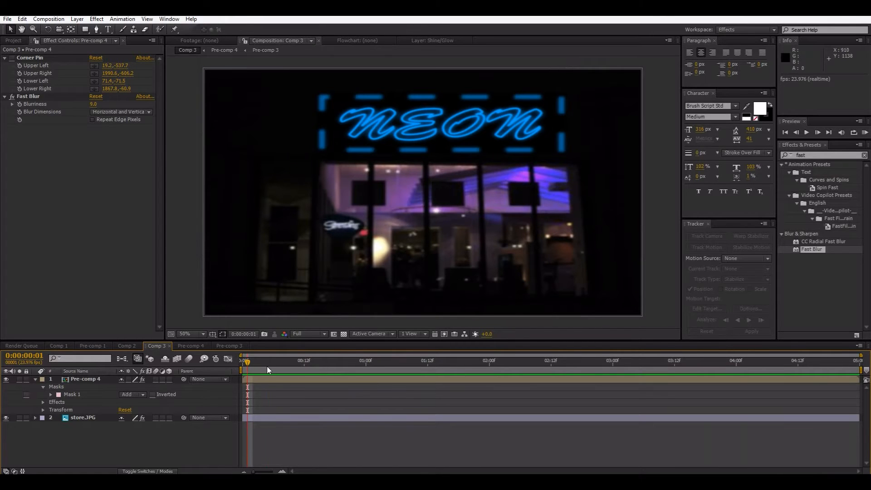
key("space")
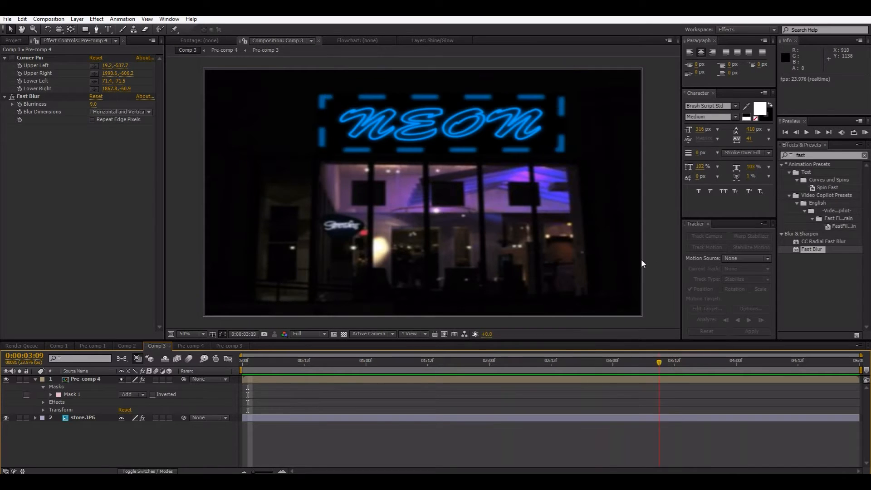
key("space")
Create a new 1920 x 1080 composition named Comp 4 at 23.976 fps with a duration of 0:00:05:00
left_click(13, 40)
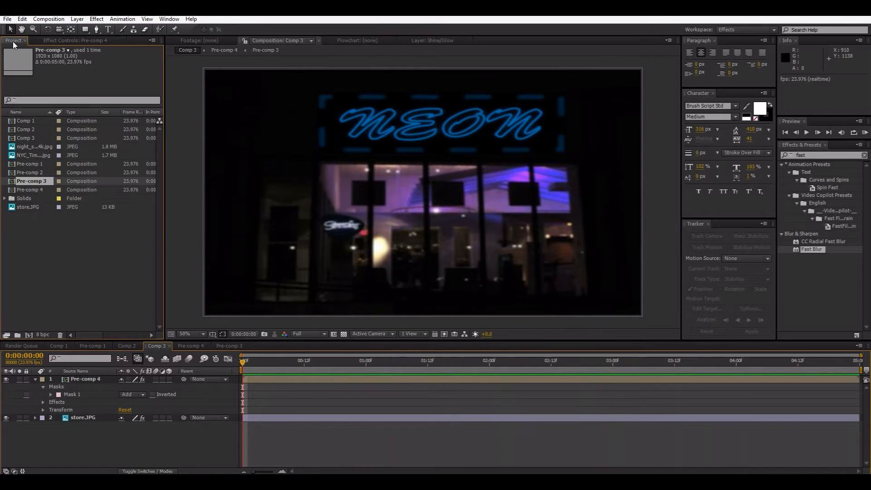
left_click(29, 334)
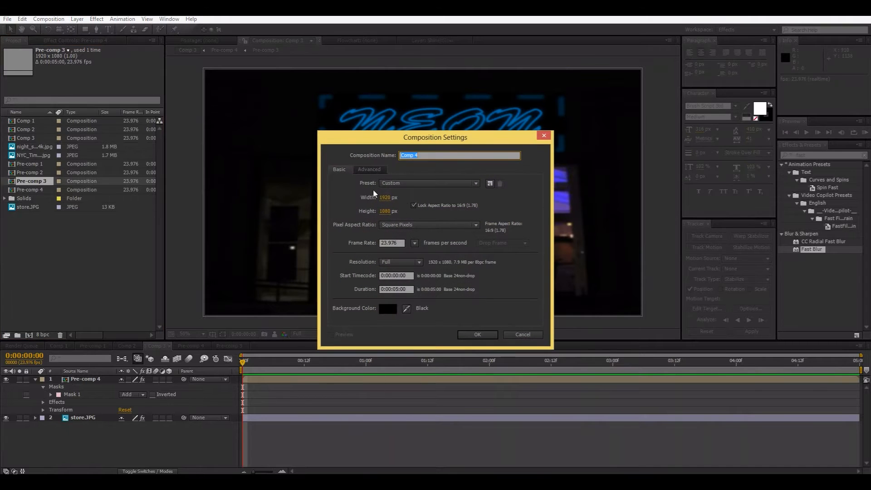
left_click(486, 334)
left_click_drag(347, 362, 234, 367)
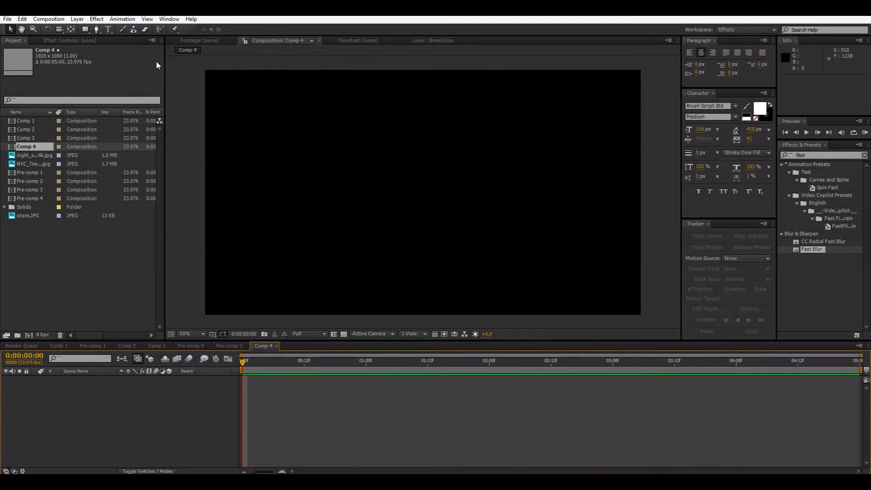
Add a text layer reading "ULearn FX" in the composition
left_click(109, 29)
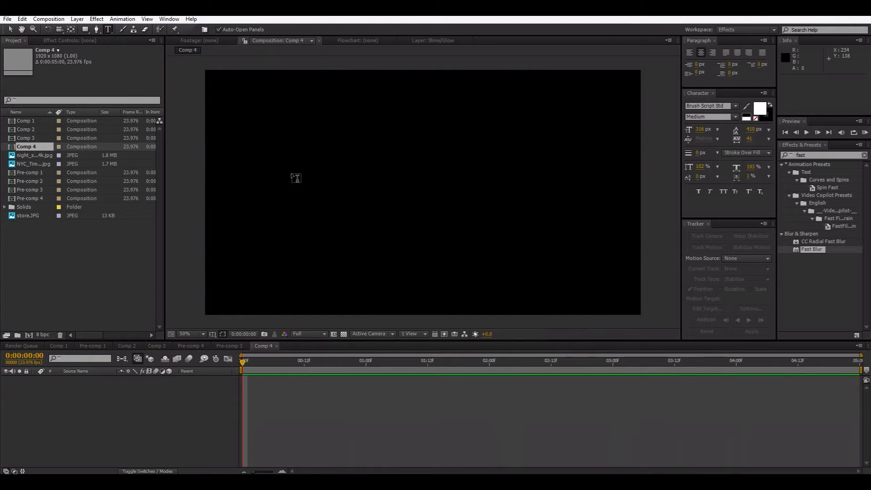
left_click(328, 208)
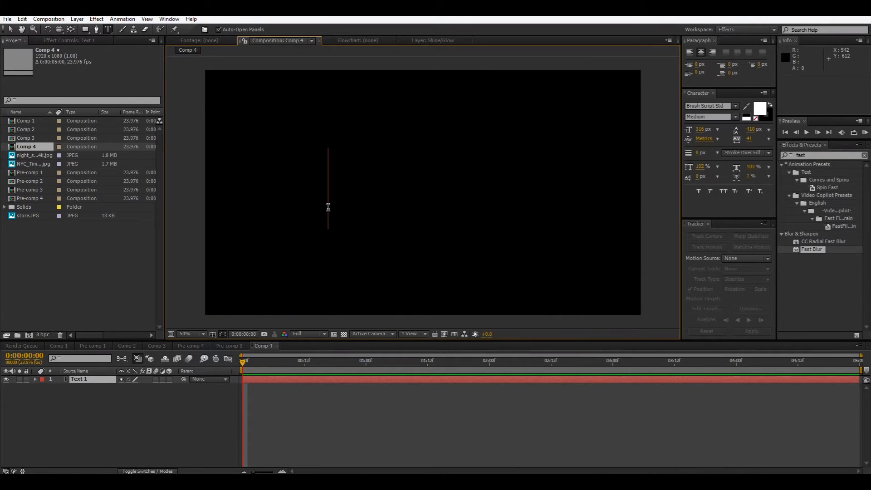
type("U")
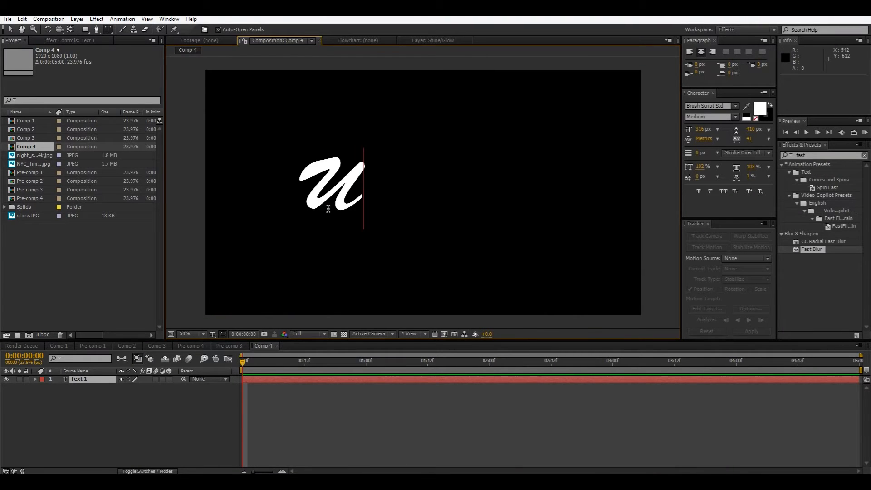
type("Lear")
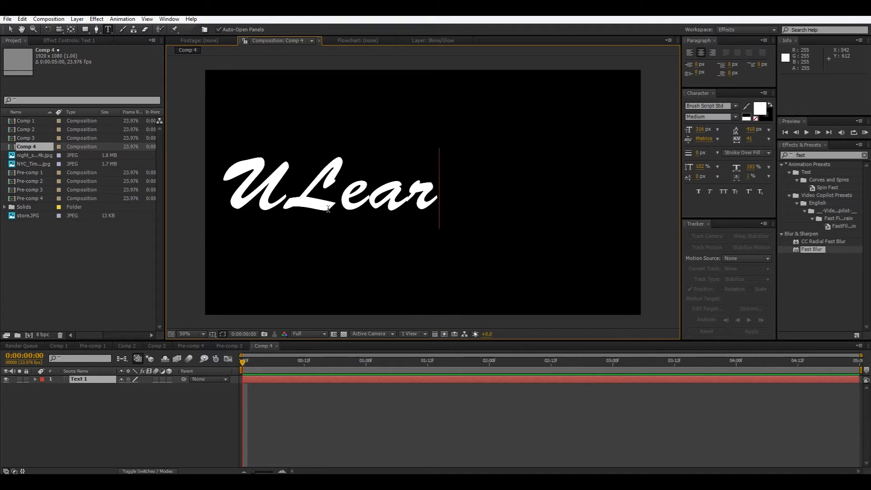
type("n FX")
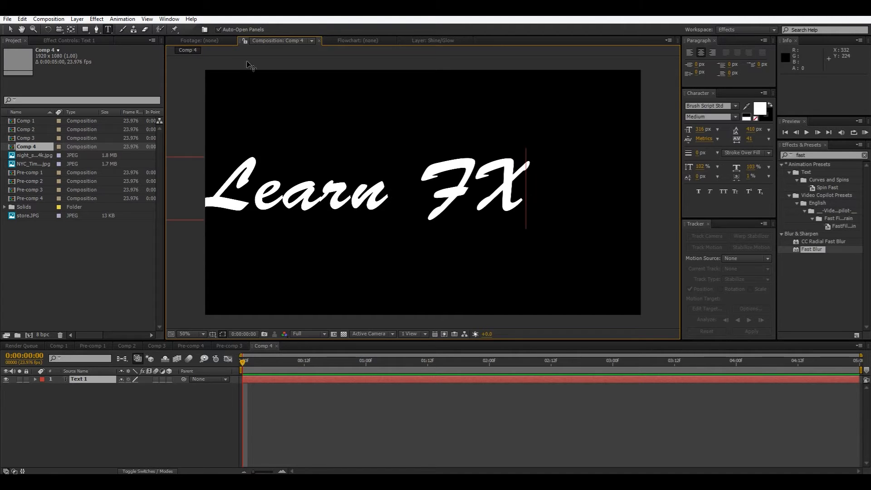
Reposition and resize the "ULearn FX" text so the whole title fits centred horizontally within the frame
left_click(10, 29)
left_click_drag(451, 196, 529, 181)
left_click_drag(493, 219, 537, 219)
left_click_drag(579, 179, 555, 185)
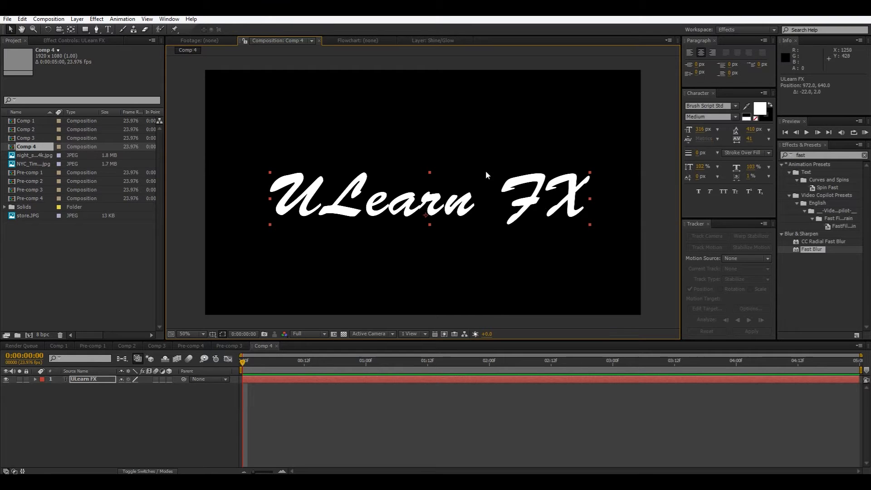
left_click_drag(590, 176, 564, 182)
left_click(493, 251)
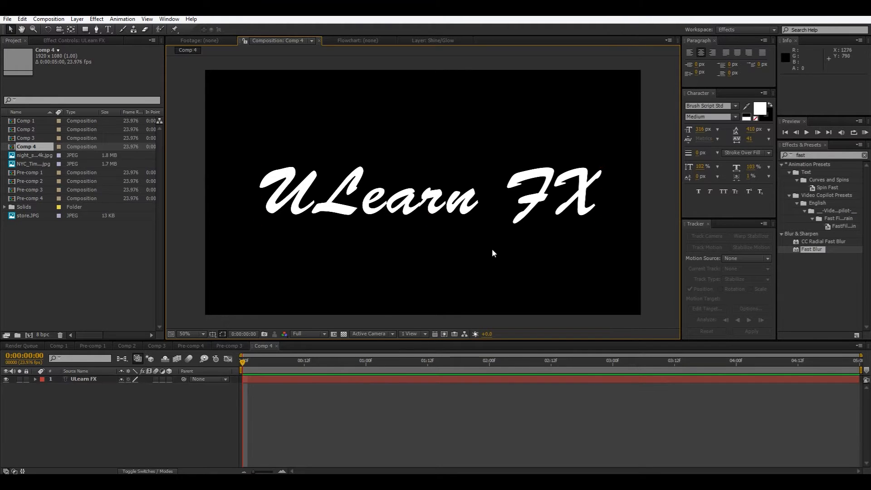
Create masks from the "ULearn FX" text layer
left_click(76, 380)
right_click(77, 380)
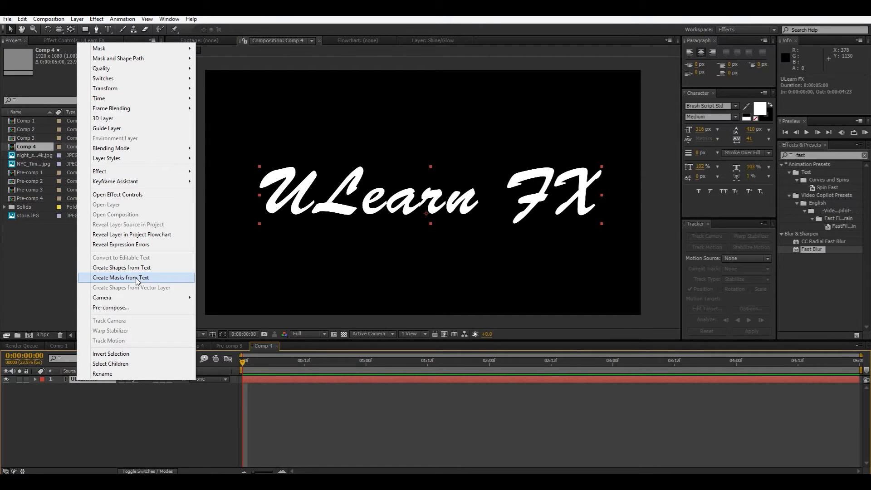
left_click(158, 279)
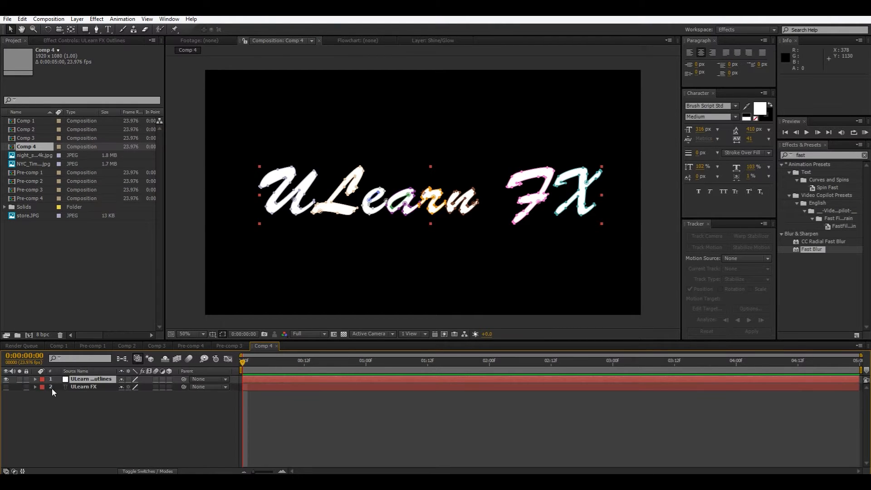
Compare the original text layer with its outlines layer by toggling the text layer's visibility, leaving it hidden
left_click(97, 387)
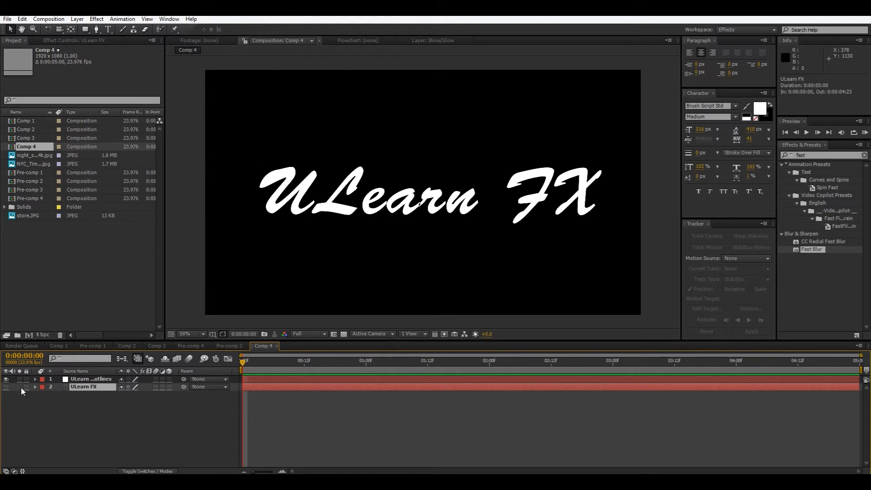
left_click(83, 379)
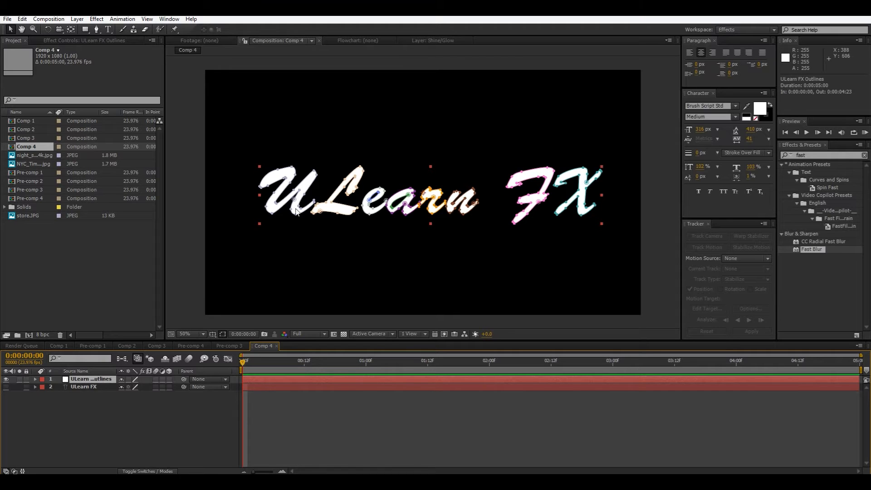
left_click(93, 385)
left_click(5, 387)
left_click(5, 387)
left_click(5, 386)
left_click(6, 385)
left_click(6, 386)
Search the effects for "stroke" and apply the Generate Stroke effect to the ULearn FX Outlines layer
left_click(102, 379)
key("period")
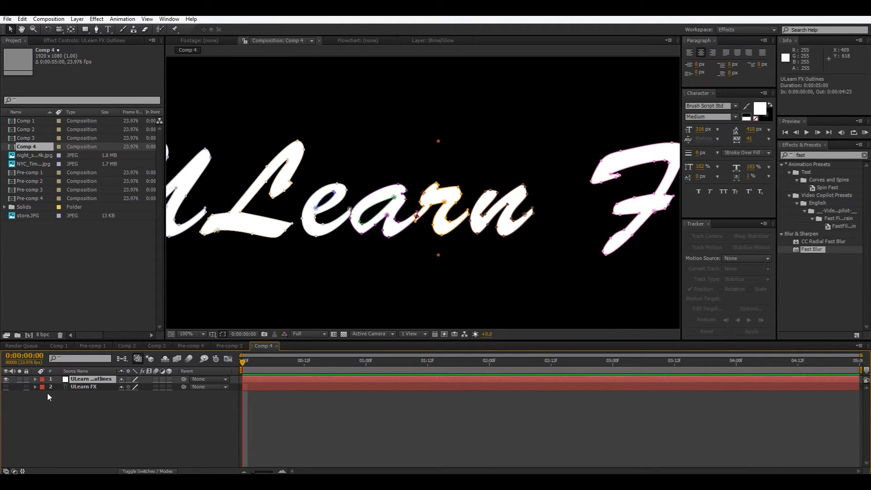
left_click(818, 155)
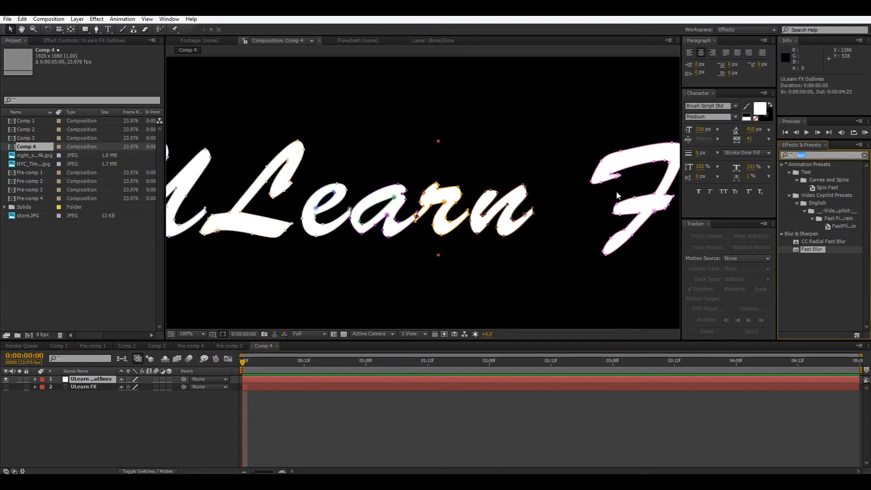
type("strok")
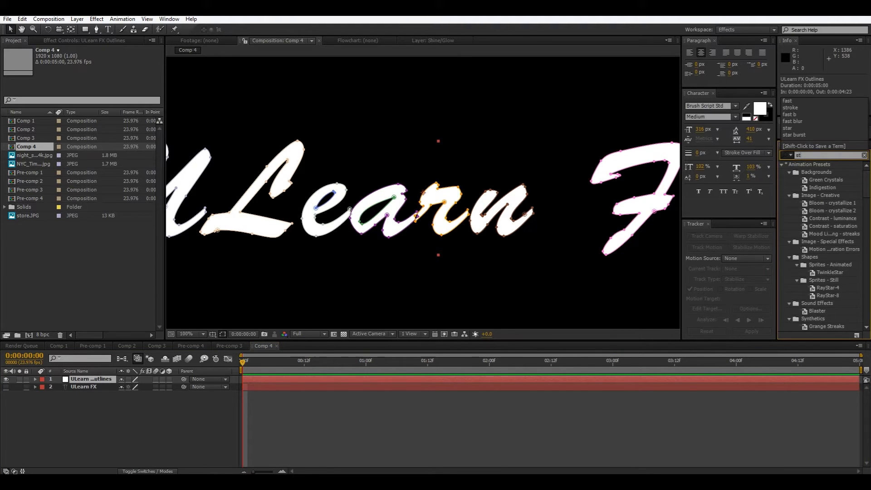
key("BackSpace")
key("BackSpace")
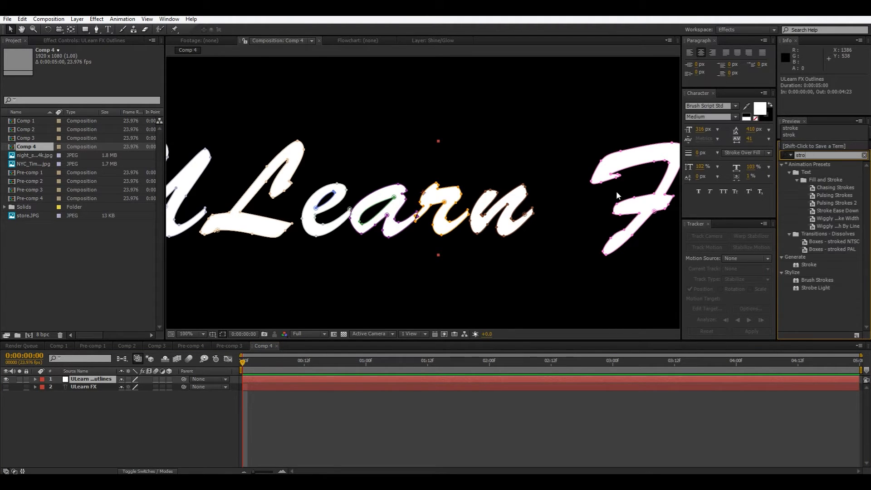
type("ke")
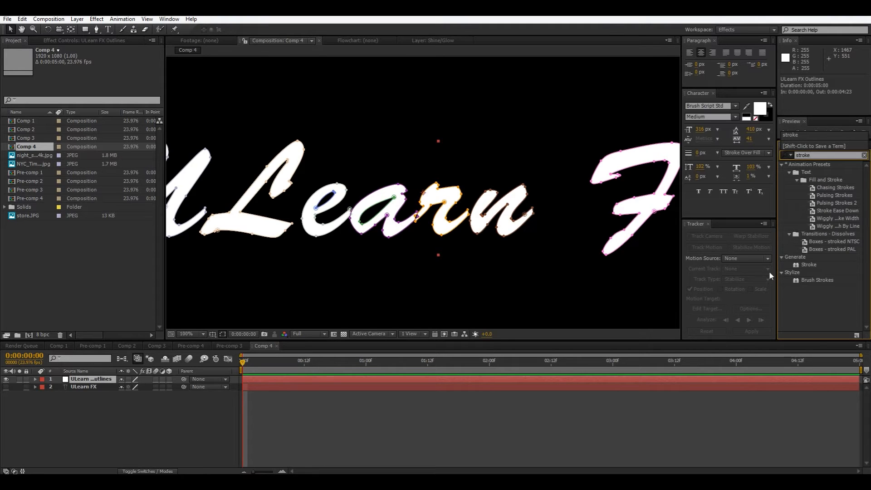
mouse_move(813, 265)
left_mouse_down()
mouse_move(49, 396)
mouse_move(93, 379)
left_mouse_up()
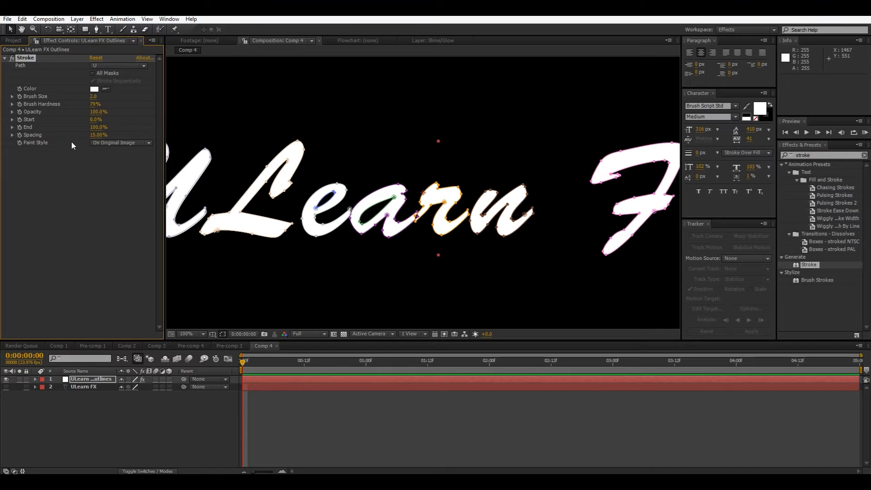
Set the Stroke's paint style to On Transparent and enable All Masks so every letter is outlined
left_click(112, 144)
left_click(116, 163)
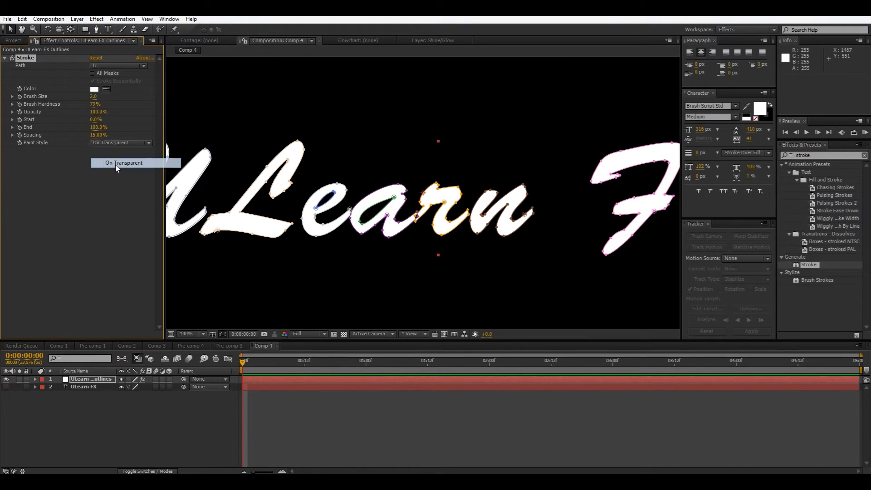
scroll(274, 217, "down", 4)
scroll(273, 217, "up", 2)
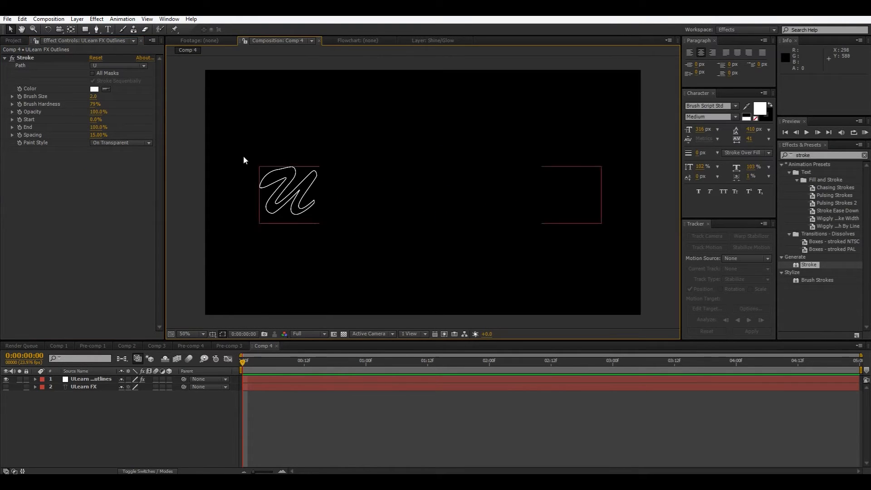
left_click(93, 73)
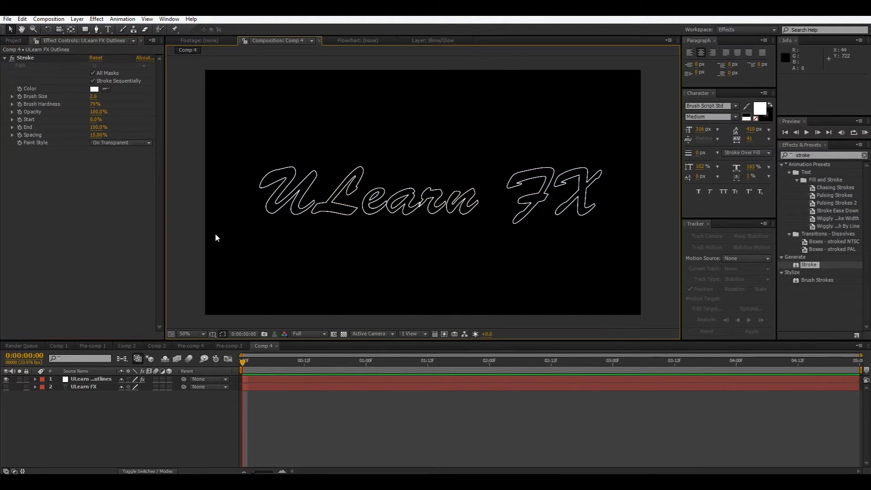
left_click(87, 380)
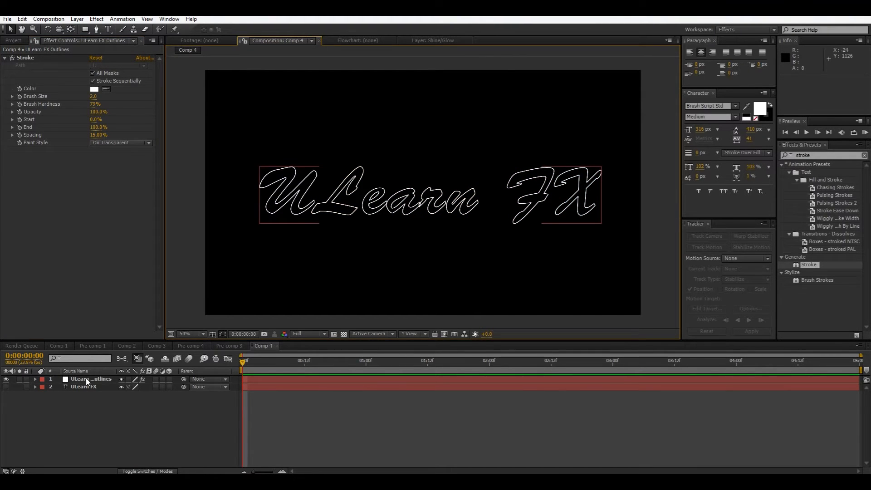
left_click(86, 379)
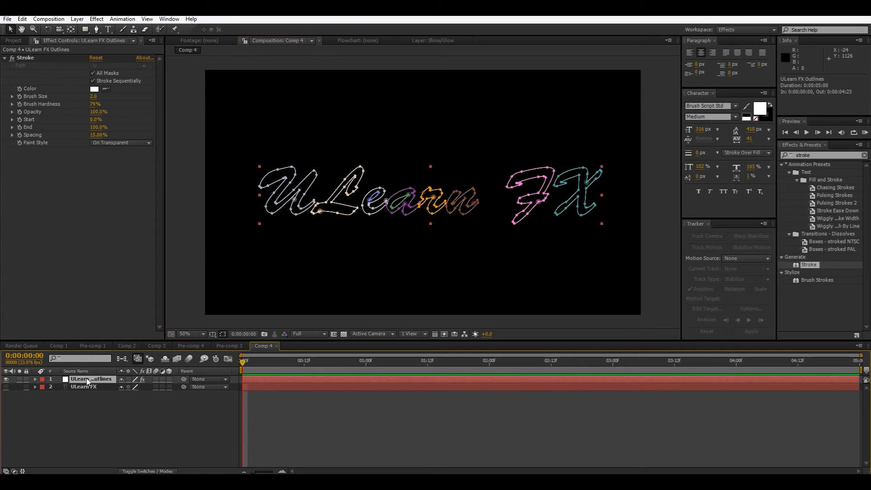
left_click(188, 224)
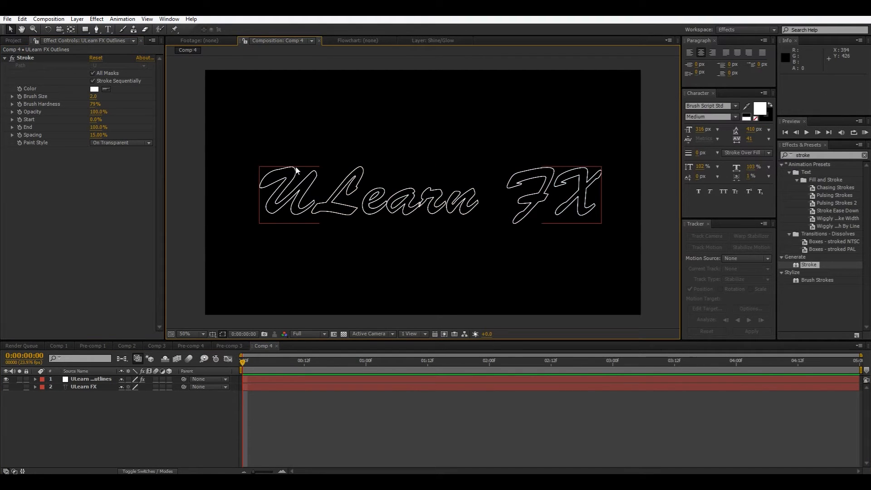
Switch the Stroke's paint style to On Original Image for comparison and return it to On Transparent
left_click(143, 141)
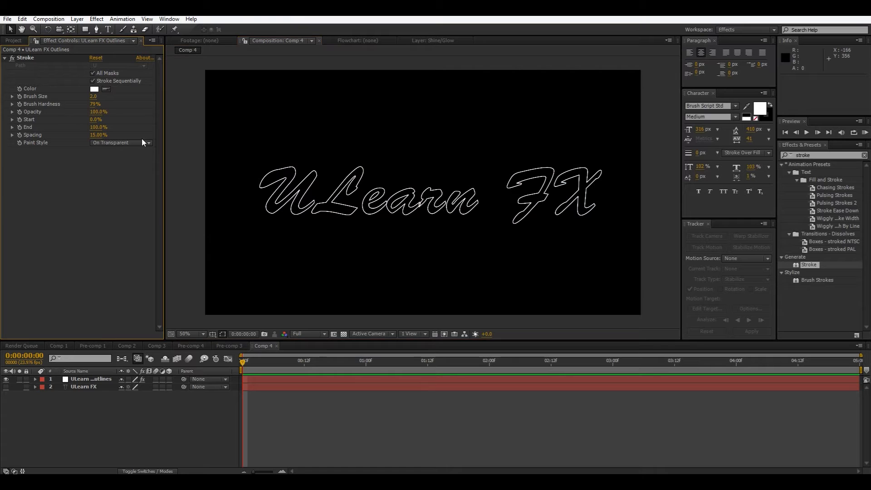
left_click(150, 142)
left_click(146, 154)
left_click(132, 144)
left_click(145, 164)
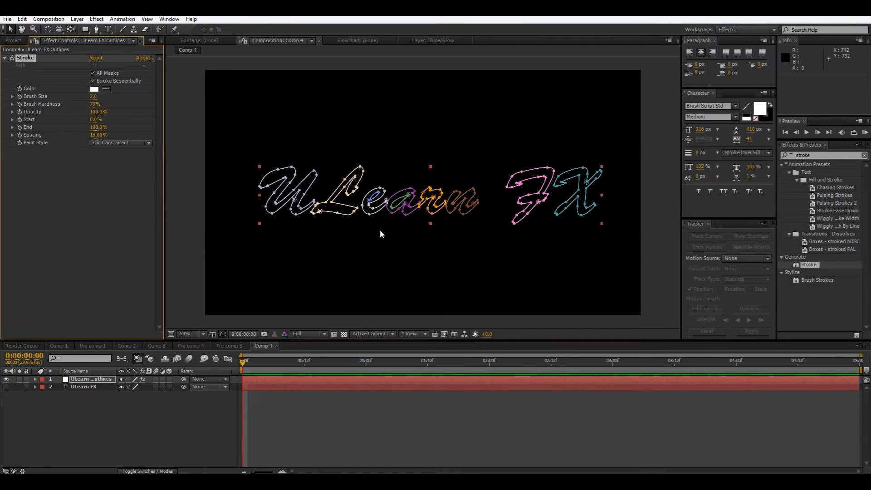
left_click(488, 137)
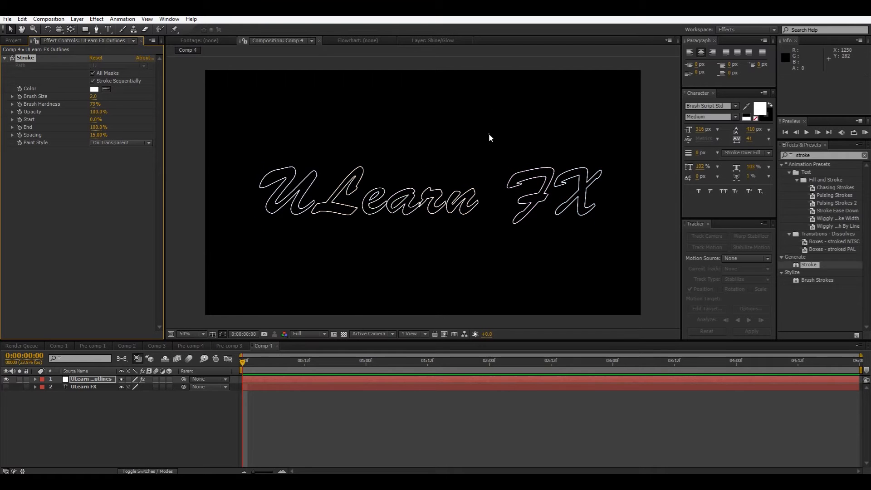
Inspect the stroked outlines up close against the transparency grid, and turn the grid off again
left_click(344, 334)
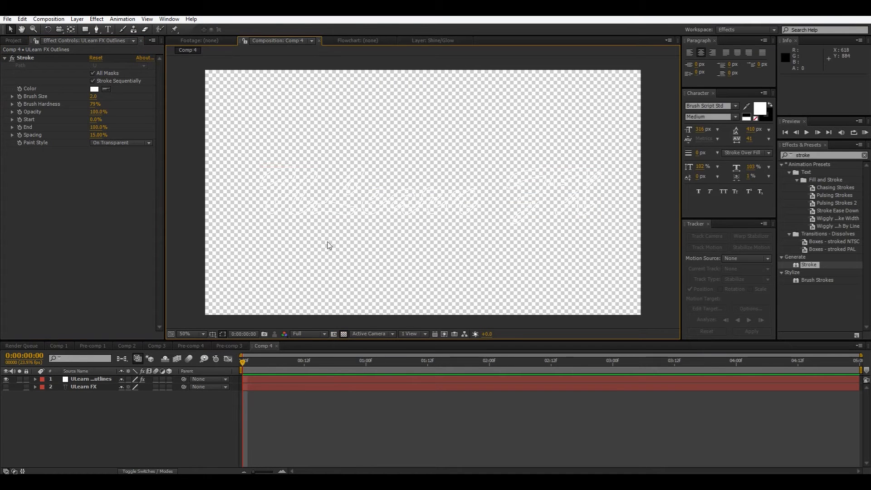
scroll(339, 245, "up", 4)
mouse_move(338, 253)
left_mouse_down()
mouse_move(326, 204)
mouse_move(301, 235)
mouse_move(694, 285)
mouse_move(857, 279)
left_mouse_up()
left_click(344, 335)
scroll(439, 265, "down", 5)
scroll(360, 274, "up", 2)
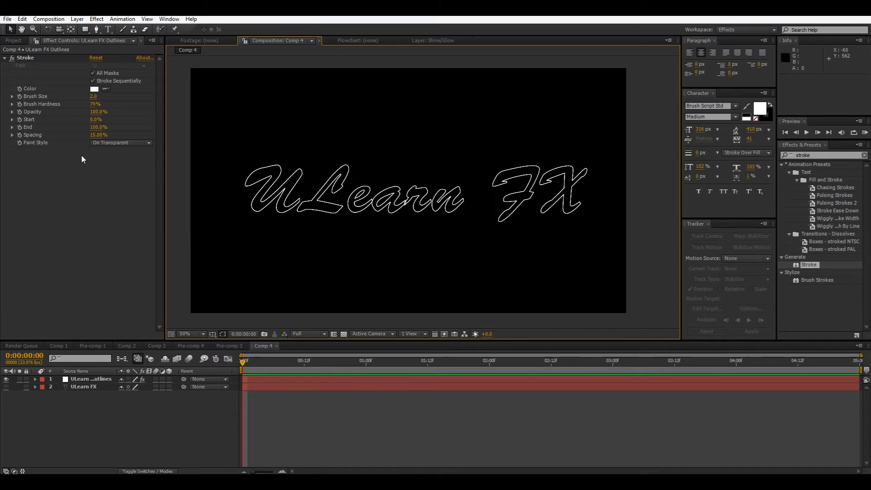
Set the Stroke's brush size to 8.4 and its brush hardness to 73%
left_click_drag(94, 97, 122, 97)
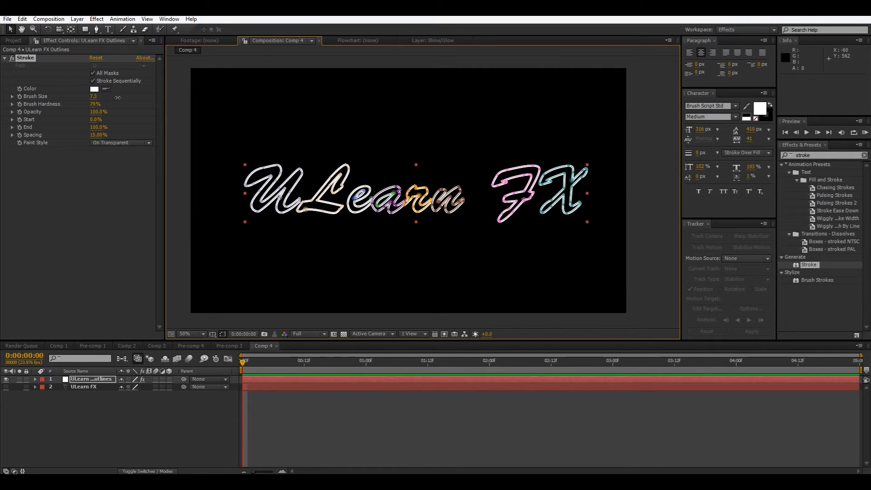
left_click_drag(95, 104, 76, 110)
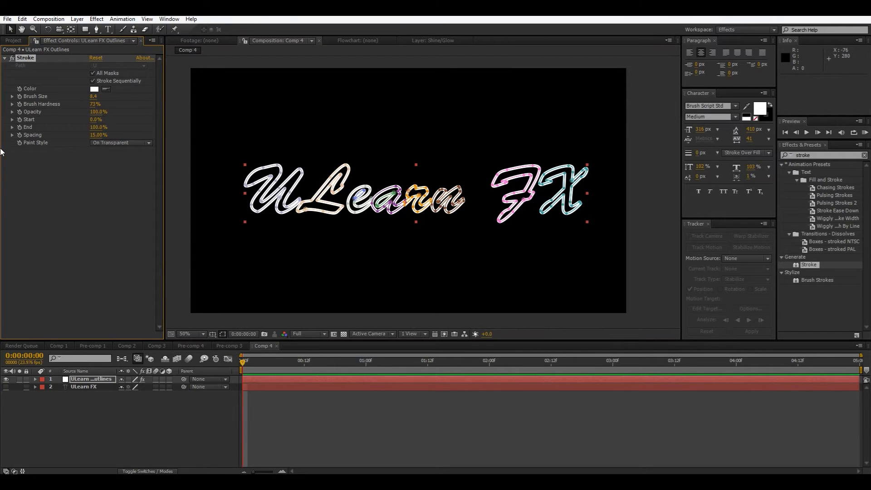
Add the expression wiggle(20,150) to the Stroke's Opacity so the outlines flicker
left_click(19, 112, "alt")
type("wiggle")
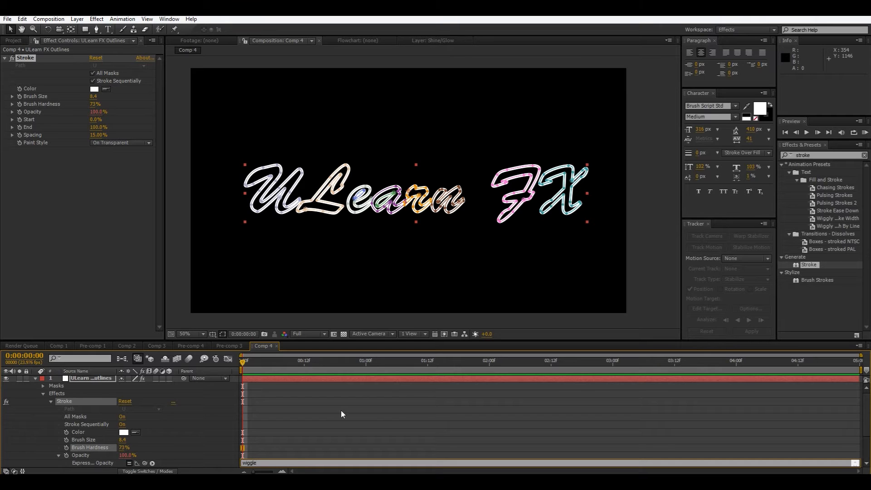
type("(20,150")
left_click(243, 362)
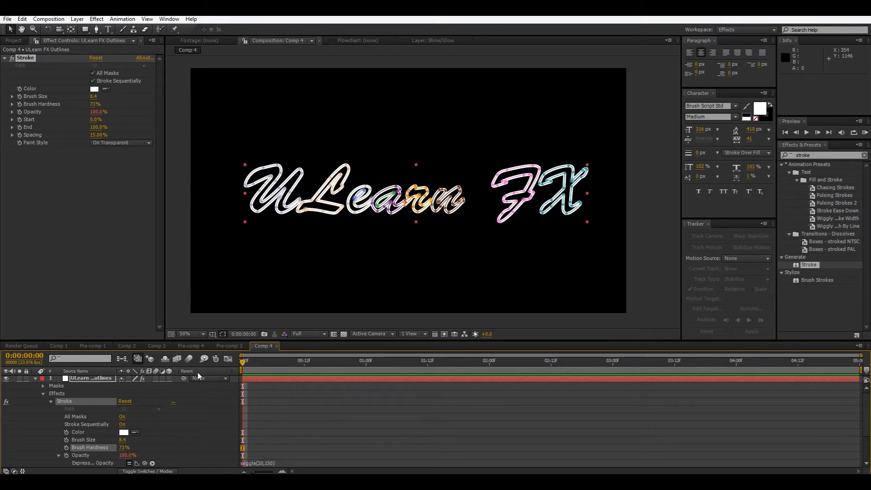
left_click(170, 307)
Play back the composition from the start to check the flicker of the outlines
key("space")
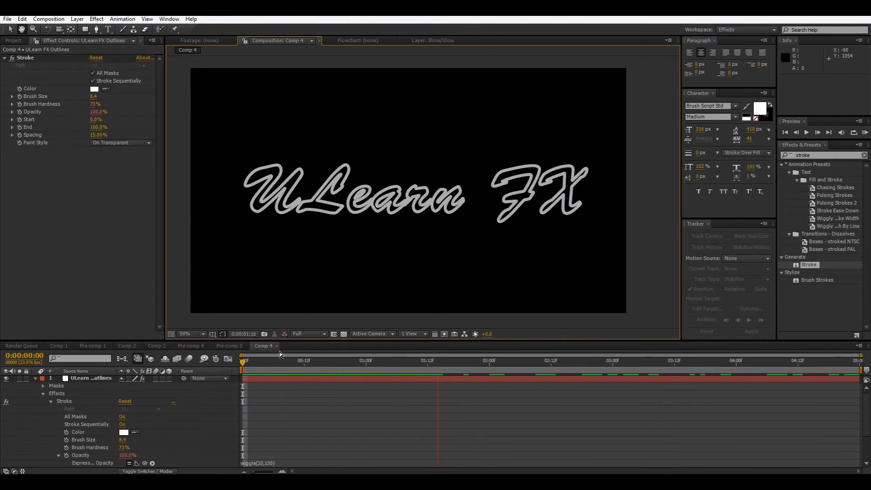
key("space")
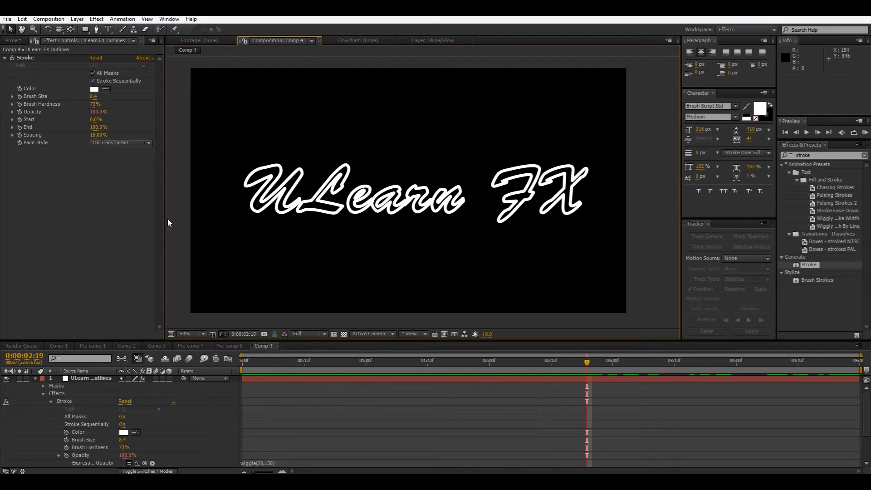
key("Home")
left_click(232, 372)
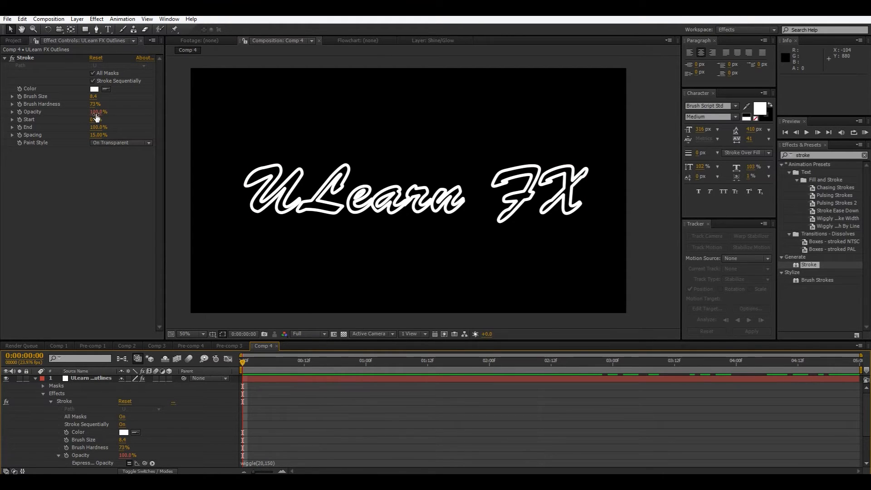
key("space")
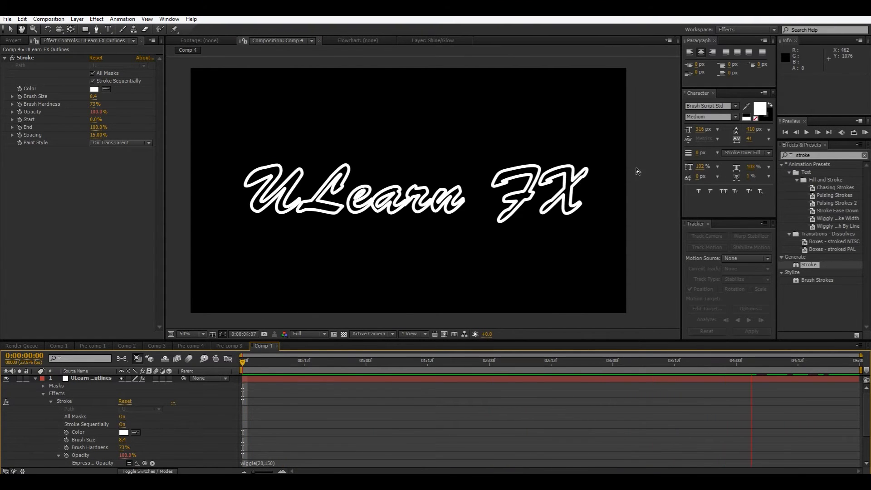
key("space")
Examine the flicker frame by frame near 4 seconds, return to the first frame and collapse the outlines layer's properties
left_click(818, 132)
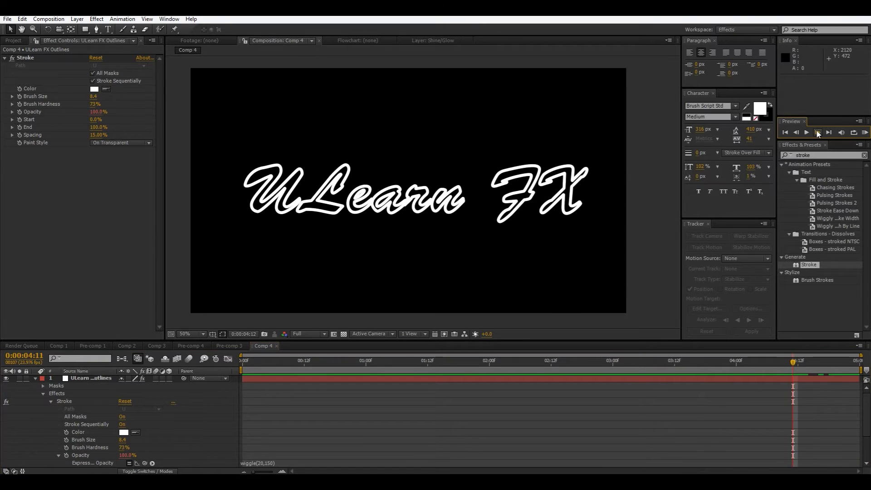
left_click(817, 132)
left_click(817, 132)
left_click(818, 132)
left_click(818, 132)
left_click(817, 132)
left_click(817, 132)
left_click(817, 132)
left_click_drag(451, 361, 4, 445)
left_click(35, 378)
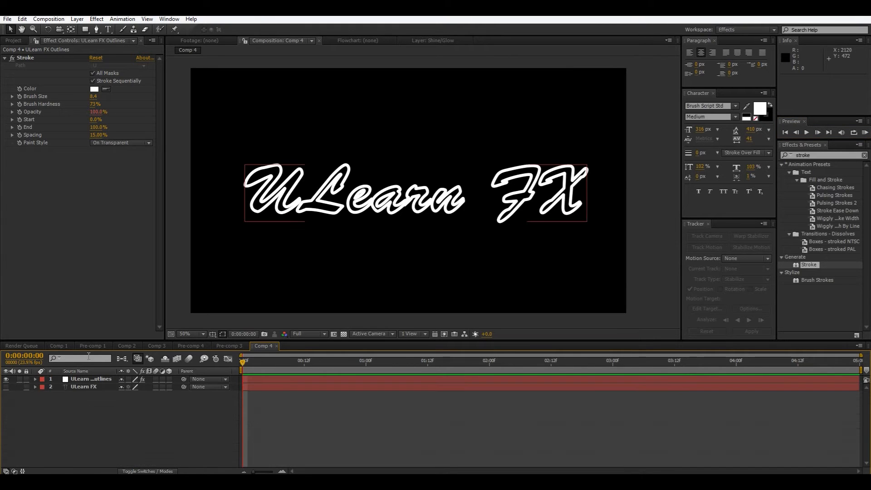
Search the effects for "glow" and apply the Stylize Glow effect to the ULearn FX Outlines layer
left_click(824, 155)
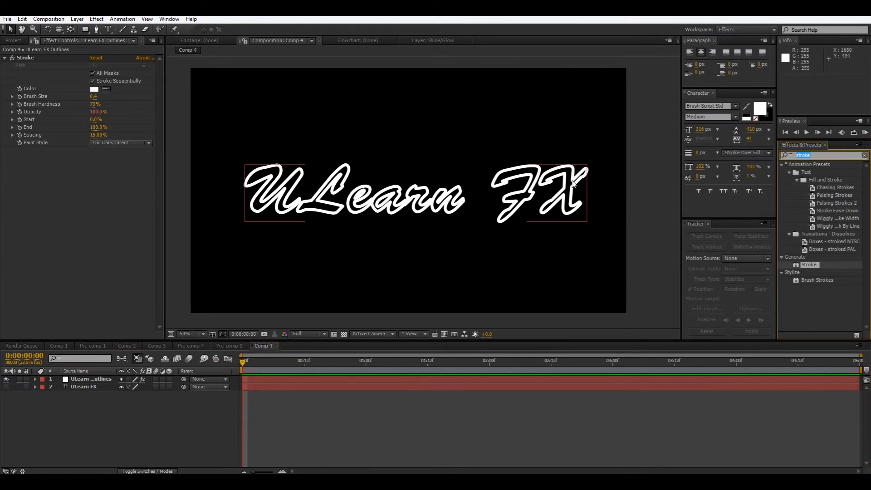
type("glow")
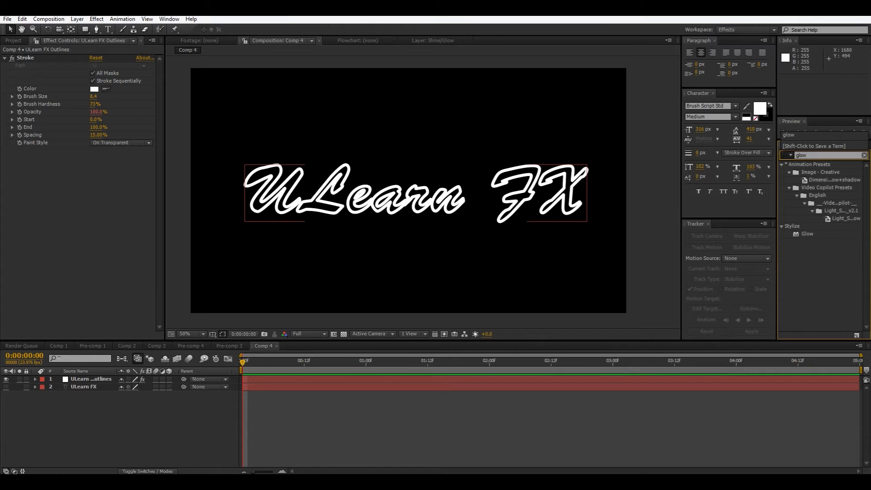
left_click_drag(806, 234, 119, 200)
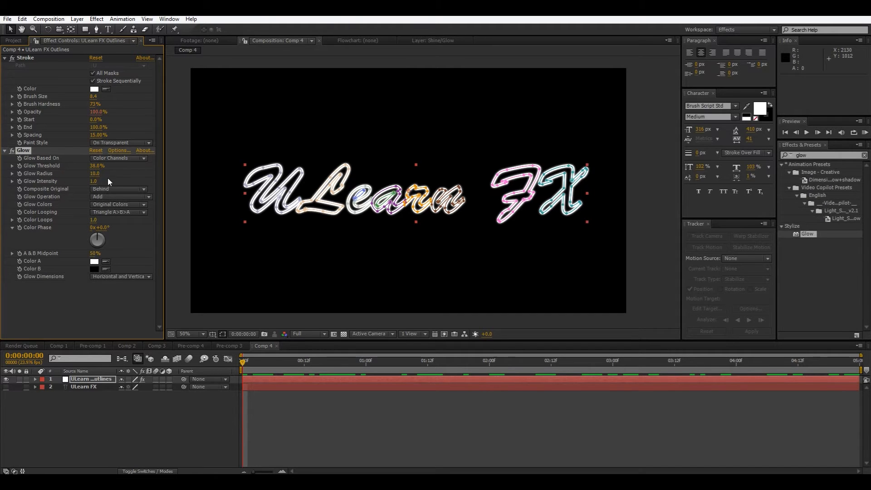
Set the Glow radius to 25 and check the glow around the letters
mouse_move(94, 173)
left_mouse_down()
mouse_move(114, 173)
mouse_move(105, 173)
left_mouse_up()
scroll(227, 182, "down", 3)
left_click(227, 182)
scroll(233, 197, "up", 3)
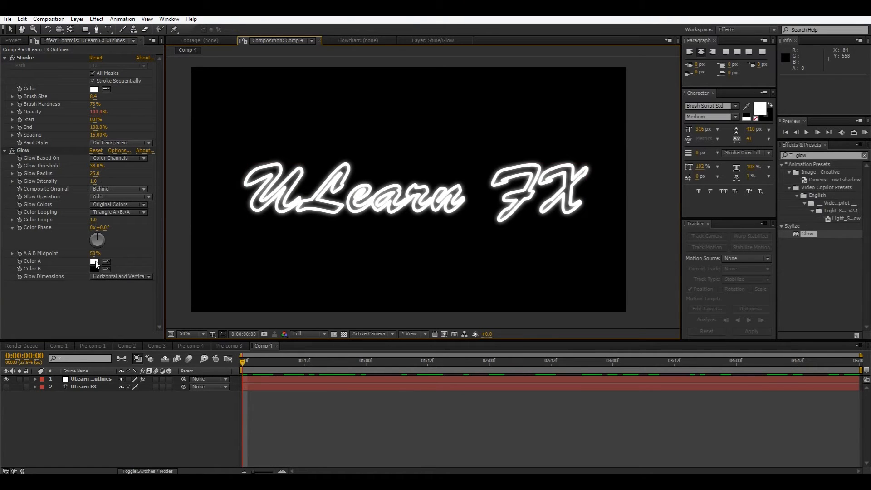
Change the Stroke's color from white to a fully saturated, darker cyan-blue
left_click(94, 89)
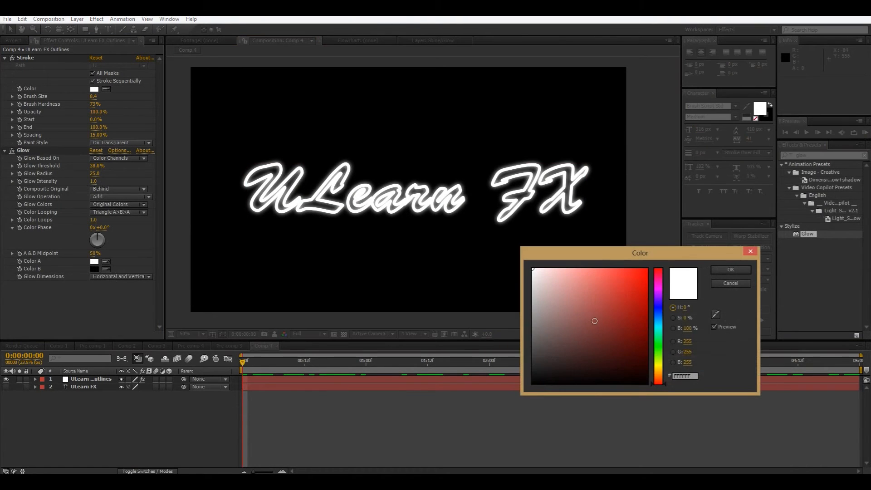
left_click(646, 306)
left_click(659, 327)
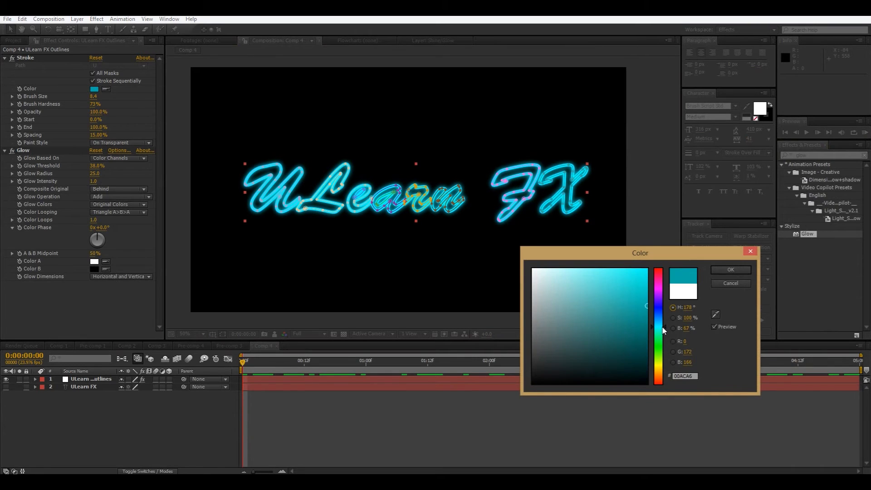
left_click(660, 323)
left_click(647, 315)
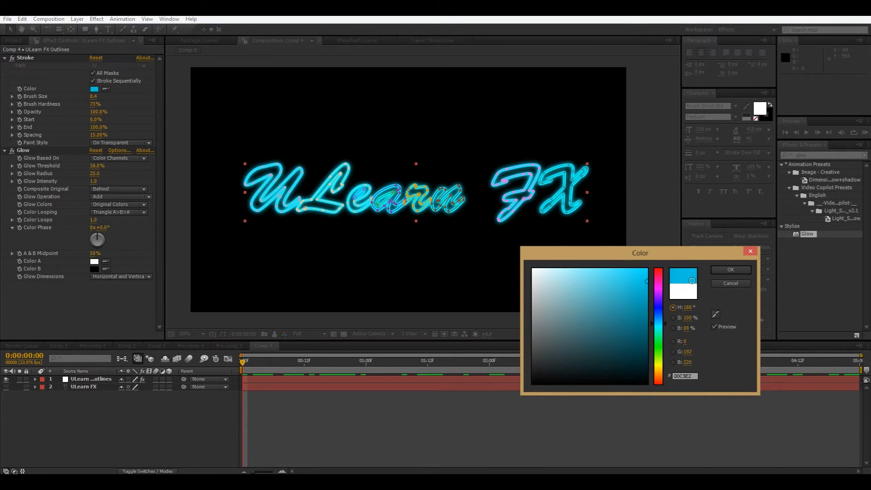
mouse_move(712, 316)
left_mouse_down()
mouse_move(762, 346)
mouse_move(767, 324)
left_mouse_up()
left_click(736, 270)
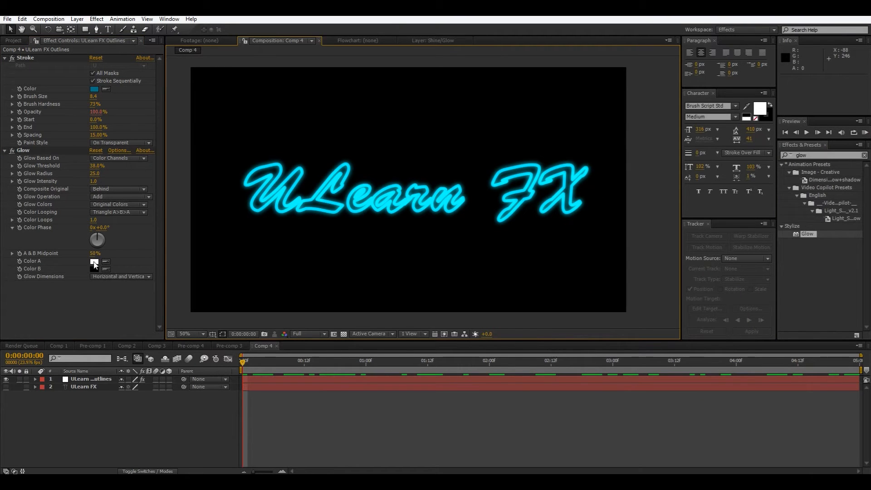
Base the Glow on the Alpha Channel and set its Glow Colors to A & B Colors
left_click(118, 157)
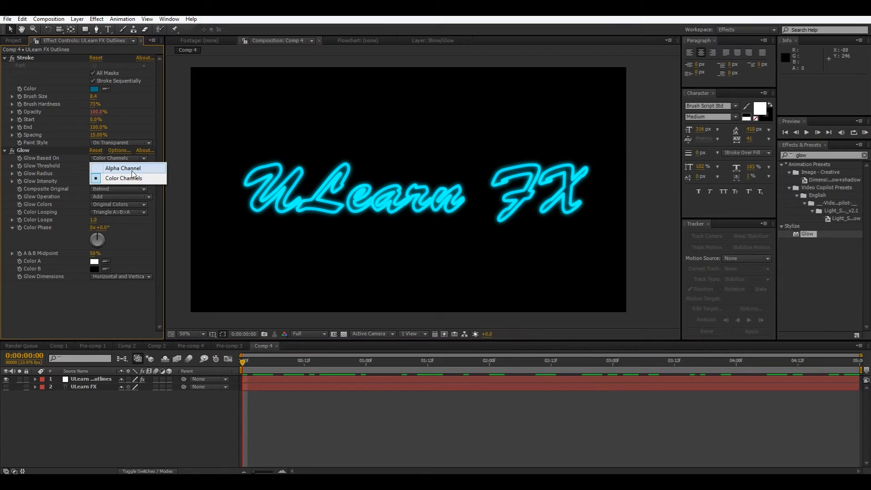
left_click(131, 166)
left_click(264, 224)
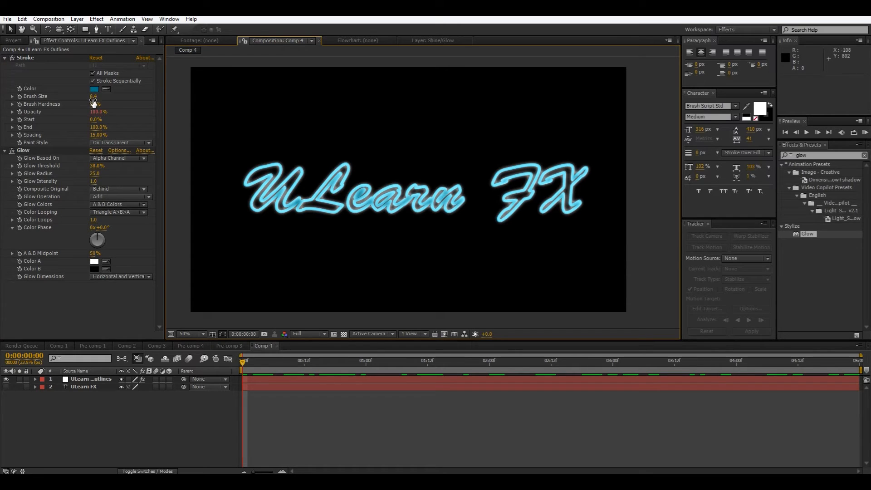
Try to sample the Stroke's color for the Glow's Color A
left_click(107, 262)
left_click(95, 89)
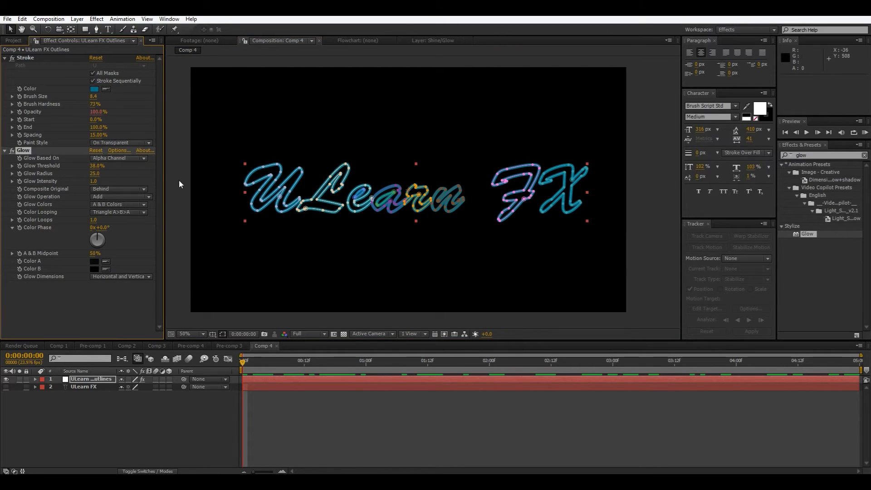
left_click(31, 86)
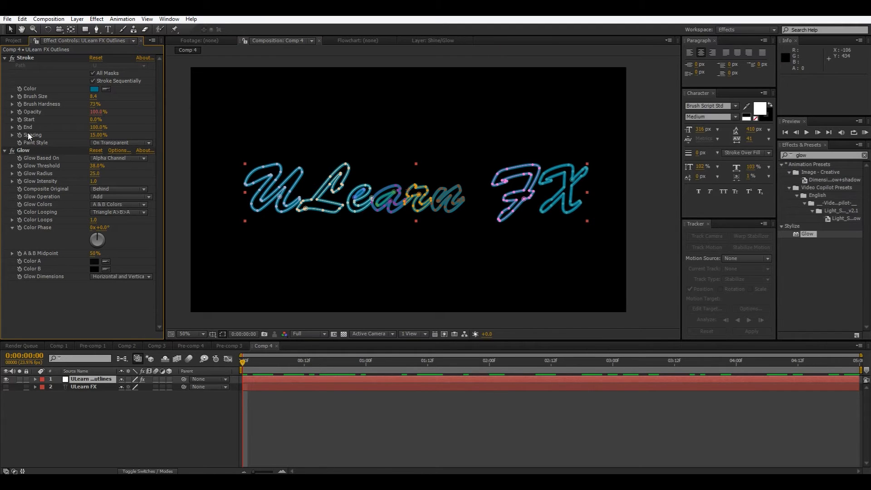
Add expressions to the Glow's Color A and Color B that link both to the Stroke's Color
left_click(19, 257, "alt")
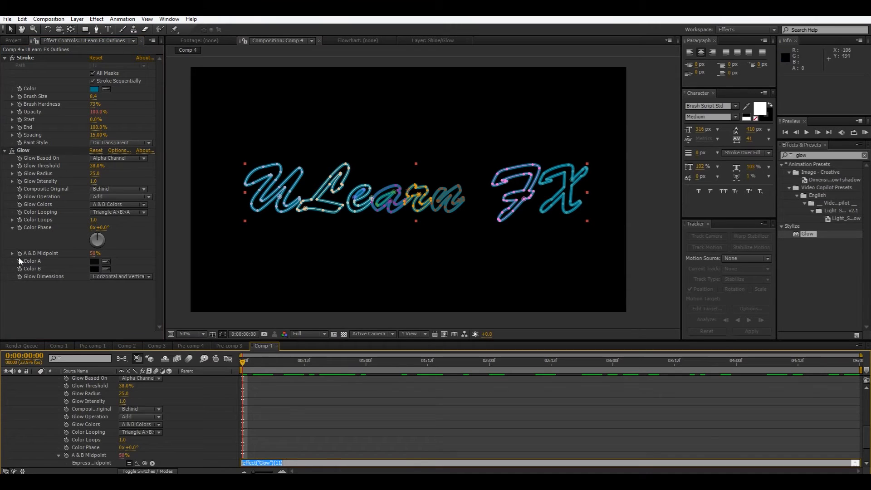
left_click(18, 252, "alt")
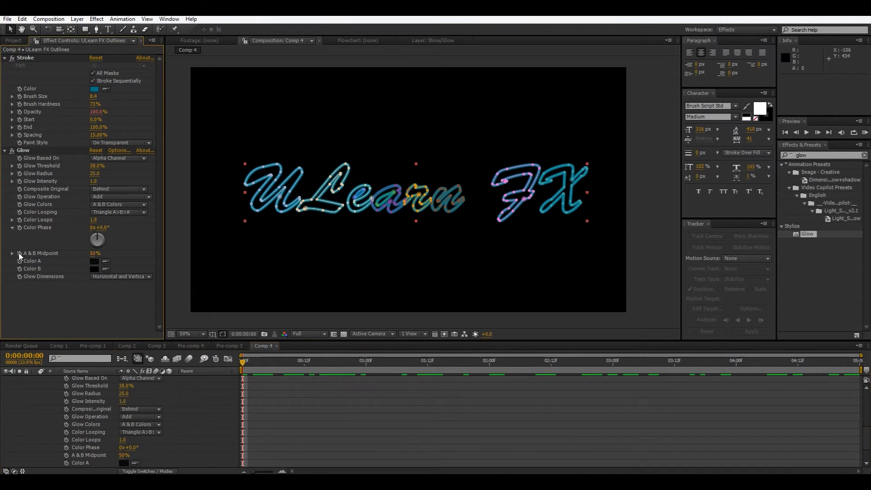
left_click(20, 262, "alt")
left_click(18, 268, "alt")
left_click(22, 319)
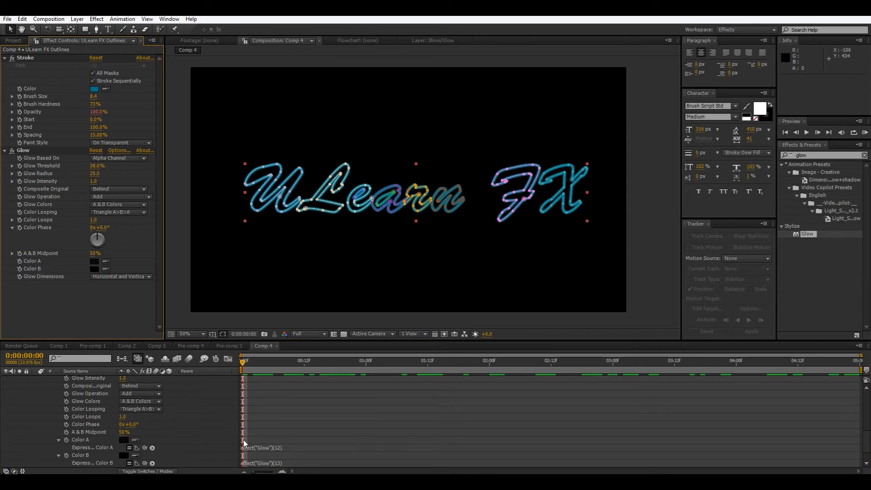
left_click(146, 448)
mouse_move(144, 449)
left_mouse_down()
mouse_move(141, 322)
mouse_move(93, 122)
mouse_move(61, 86)
left_mouse_up()
mouse_move(144, 462)
left_mouse_down()
mouse_move(22, 88)
mouse_move(52, 90)
left_mouse_up()
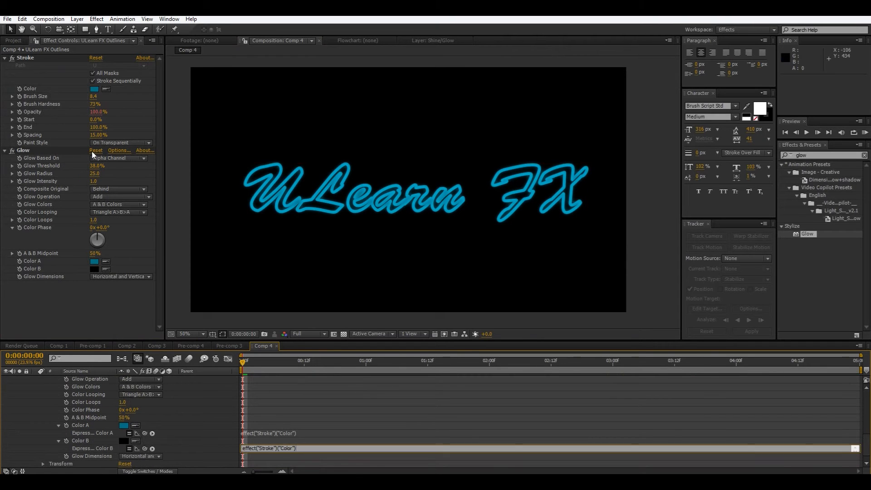
left_click(202, 427)
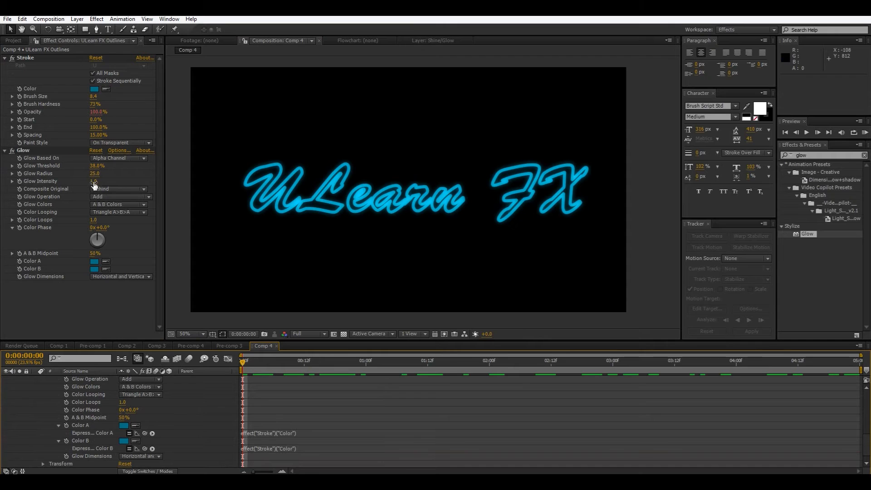
Set the Glow radius to 45 and intensity to 1.4, and collapse both effects and the layer's properties
left_click_drag(94, 173, 113, 183)
left_click(279, 228)
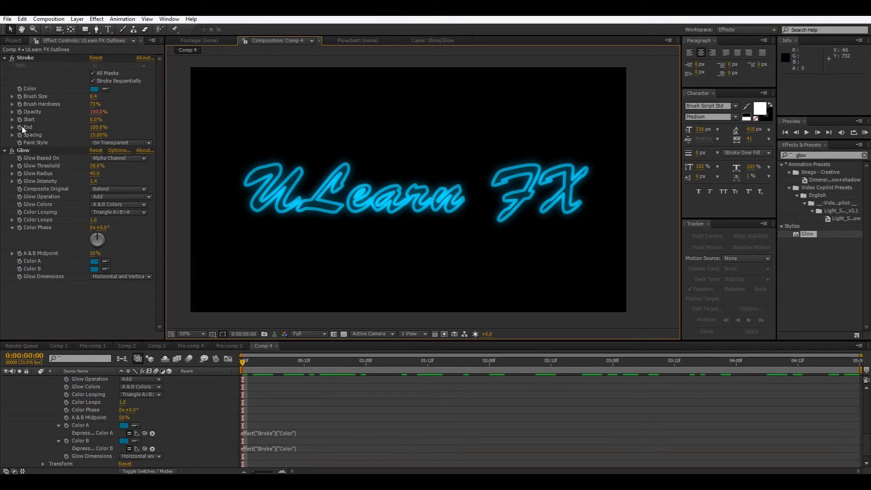
left_click(5, 150)
left_click(4, 57)
scroll(149, 426, "up", 5)
scroll(44, 401, "up", 3)
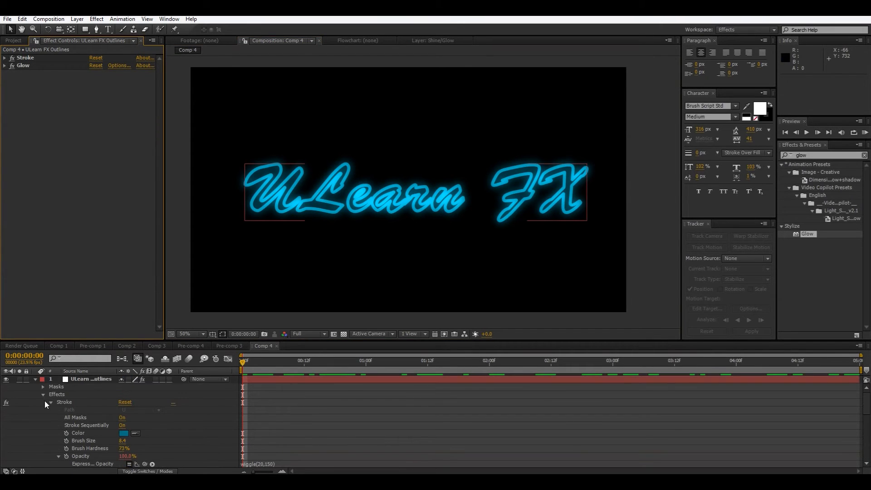
left_click(34, 379)
Search the effects for "find ed" and apply Find Edges to the ULearn FX Outlines layer
left_click(814, 155)
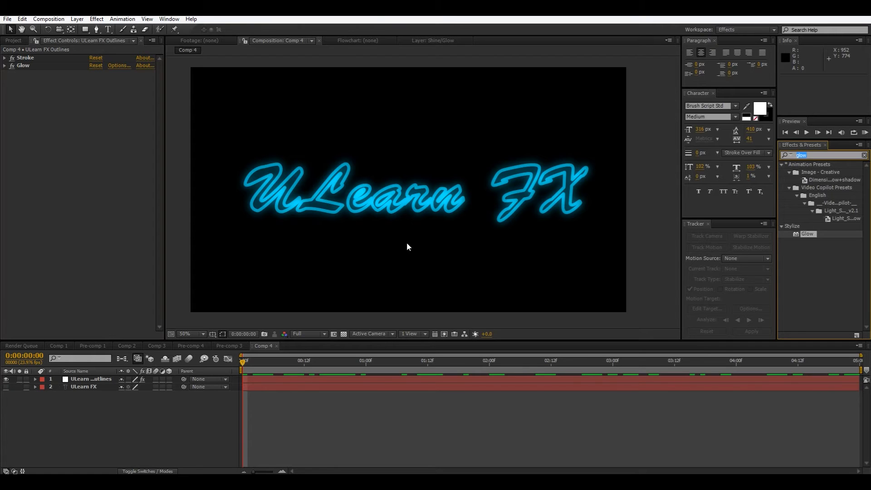
type("find ed")
left_click_drag(795, 173, 37, 153)
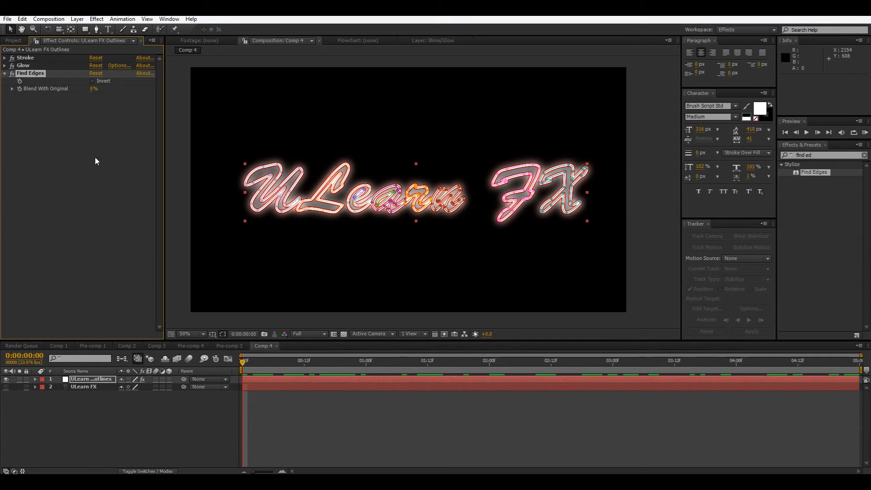
Enable Invert on Find Edges and inspect the double outlines of the letters up close
left_click(100, 80)
scroll(256, 165, "down", 2)
left_click(251, 166)
scroll(252, 166, "up", 2)
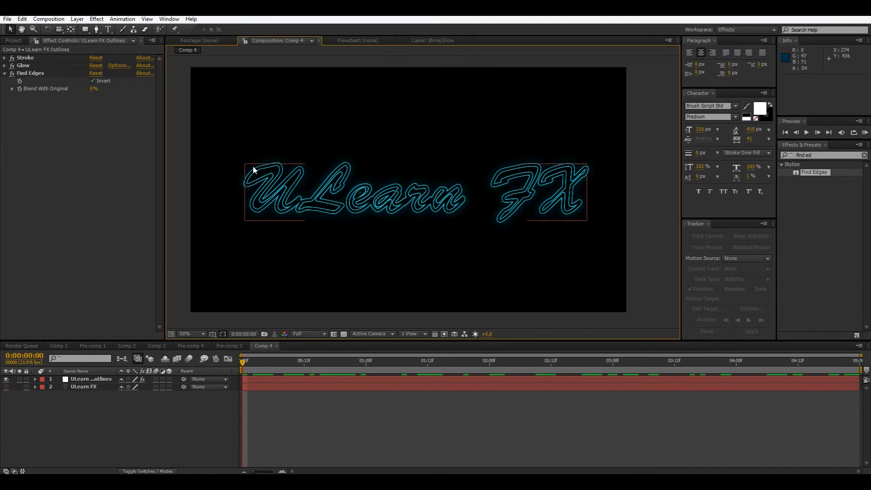
scroll(253, 166, "up", 1)
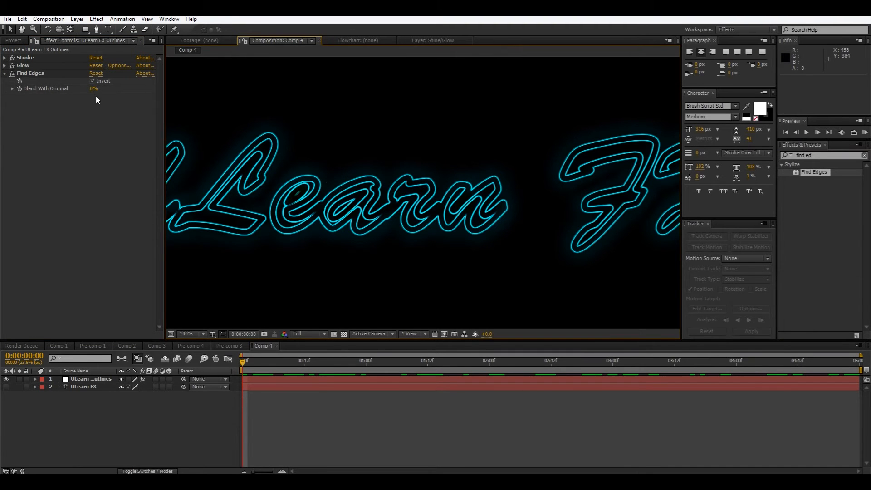
Set Find Edges' Blend With Original to 49% and check the blended letters
left_click_drag(93, 89, 112, 89)
scroll(262, 175, "down", 2)
left_click(262, 176)
scroll(263, 176, "up", 2)
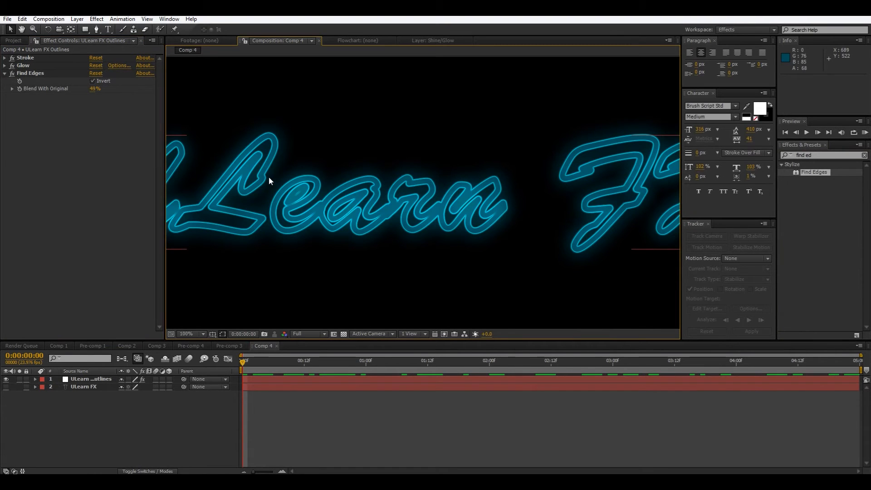
Disable Invert on Find Edges and set Blend With Original to 0%
left_click(99, 81)
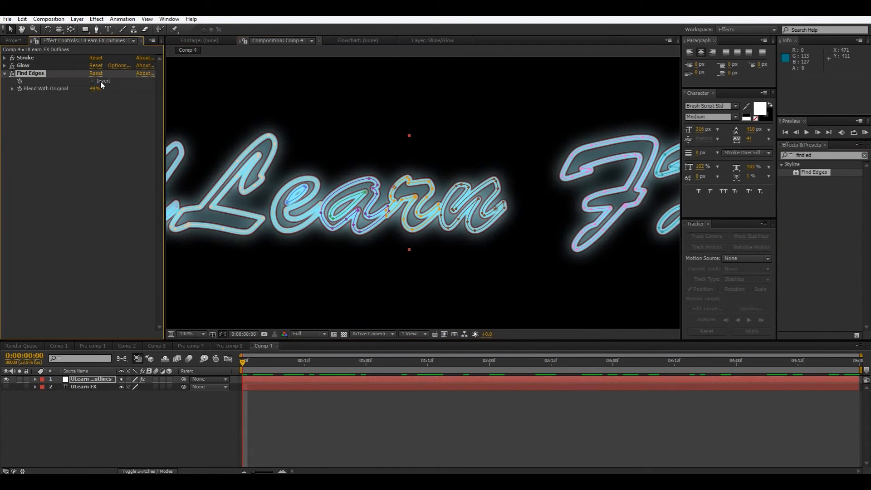
scroll(210, 157, "down", 1)
left_click(209, 156)
scroll(209, 156, "up", 1)
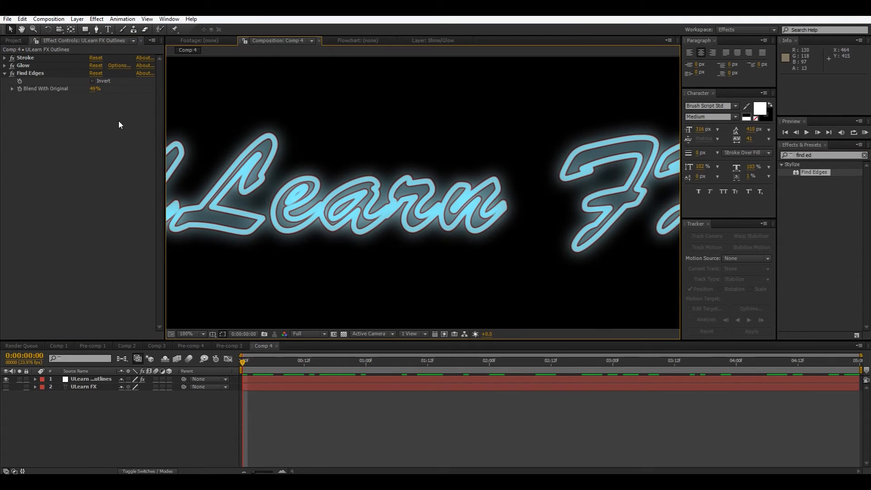
left_click_drag(92, 92, 45, 95)
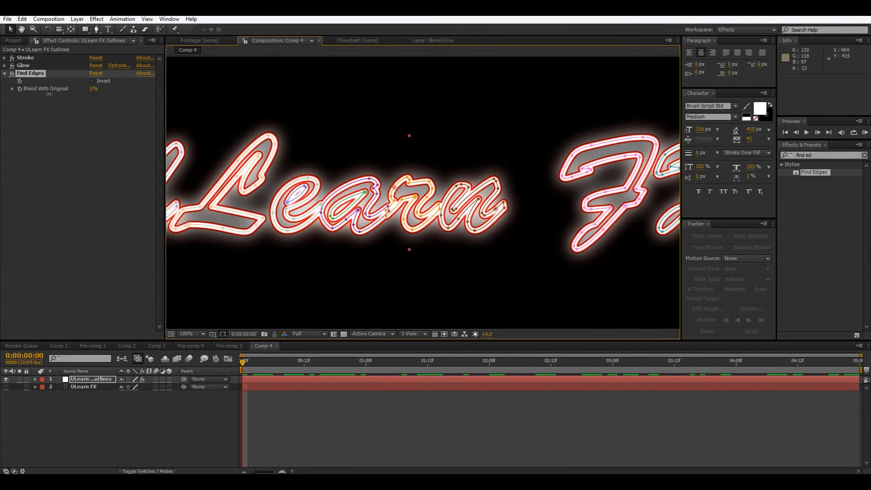
left_click(92, 448)
right_click(91, 449)
key("Escape")
Search the effects for "tint" and apply Tint to the ULearn FX Outlines layer
left_click_drag(810, 172, 546, 178)
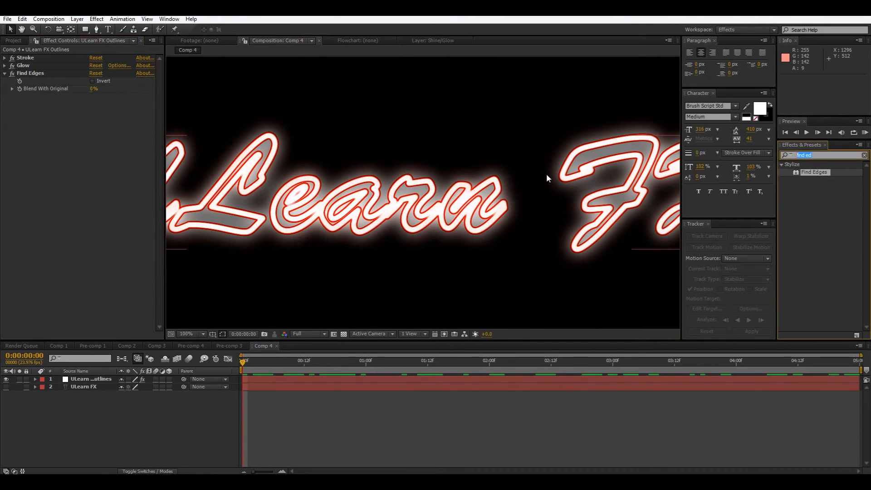
type("tint")
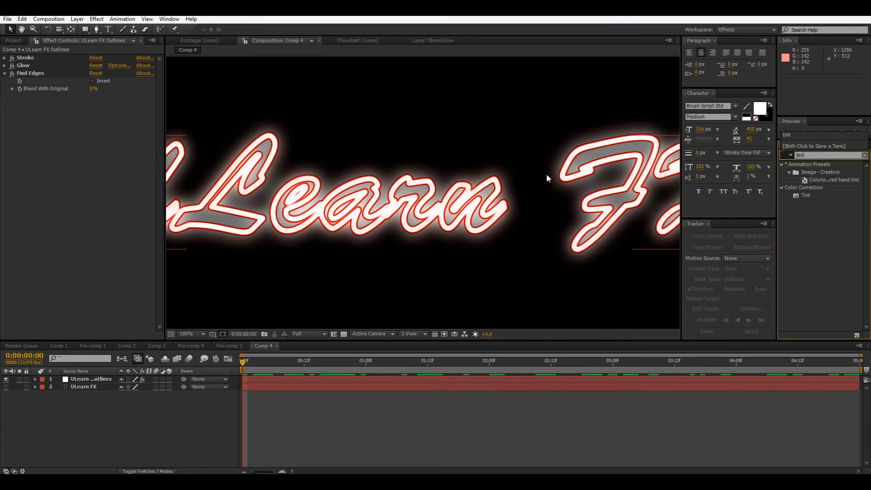
left_click_drag(806, 195, 69, 161)
Set Tint's Map White To color to a bright sky blue and inspect the letters up close
left_click(94, 112)
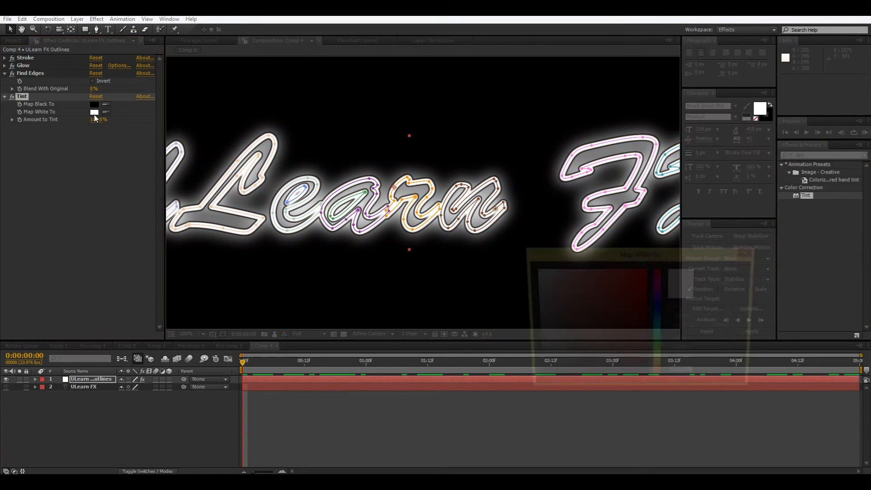
left_click(647, 269)
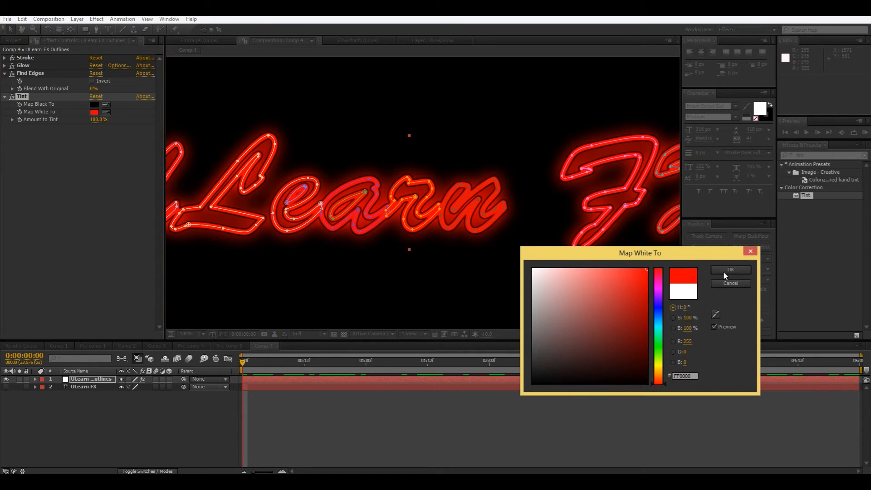
left_click_drag(659, 318, 666, 323)
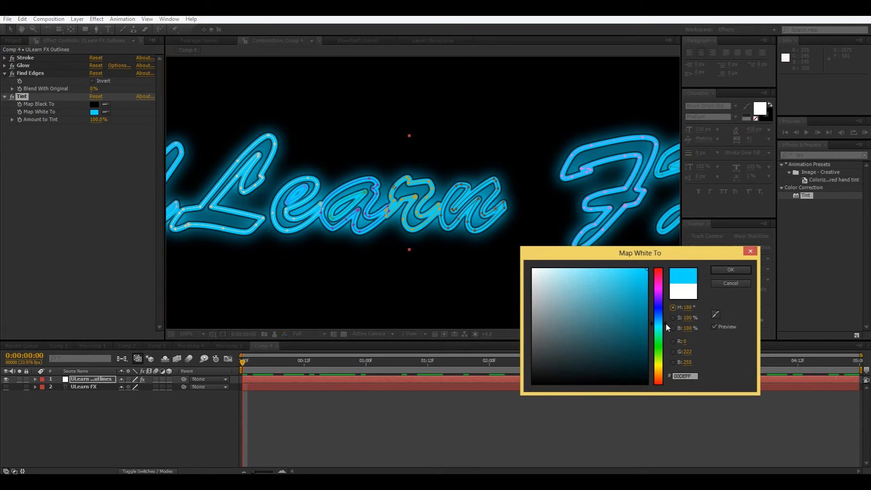
left_click(731, 270)
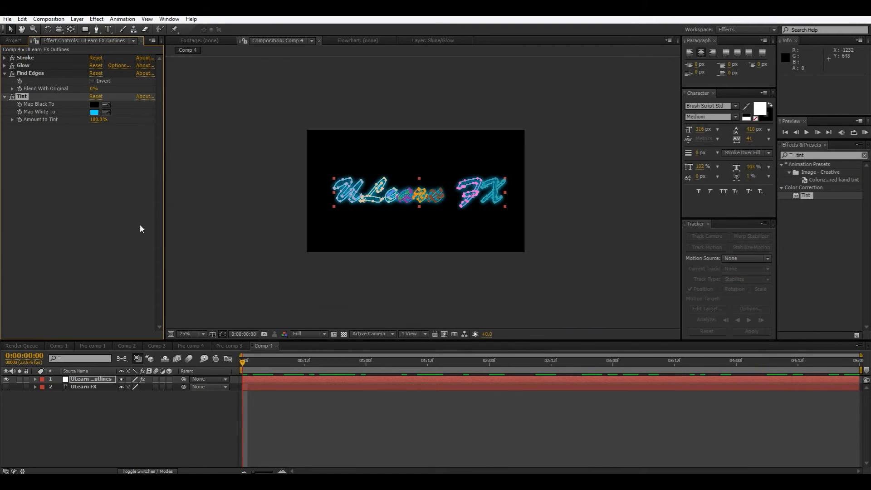
scroll(240, 225, "up", 2)
left_click_drag(327, 223, 527, 255)
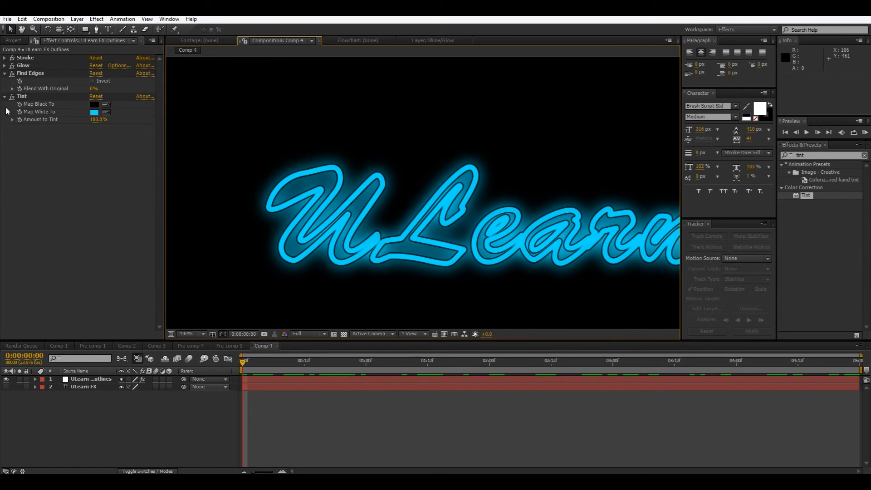
Compare the letters without Tint, enable Invert on Find Edges again, and leave Tint turned off and collapsed
left_click(12, 73)
left_click(15, 98)
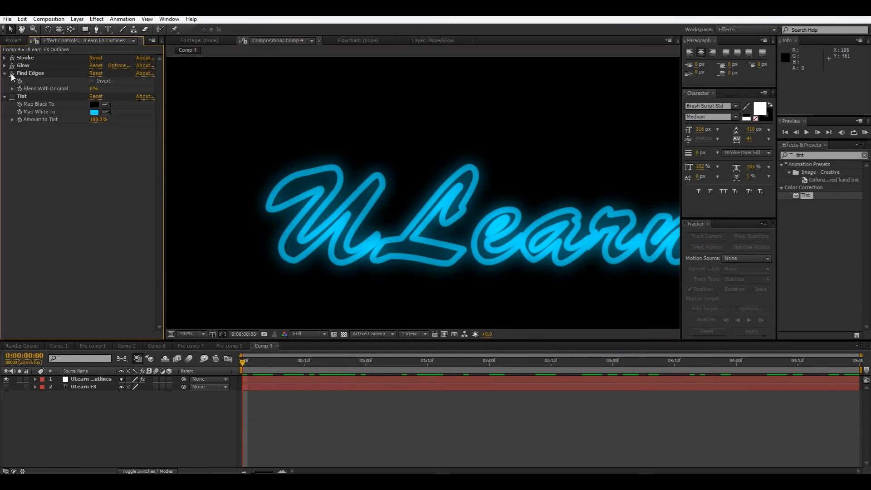
left_click(107, 79)
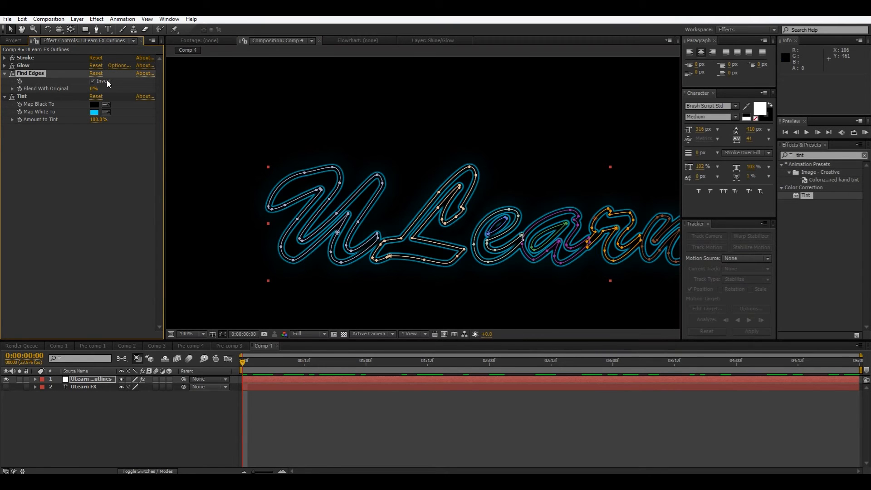
left_click(13, 97)
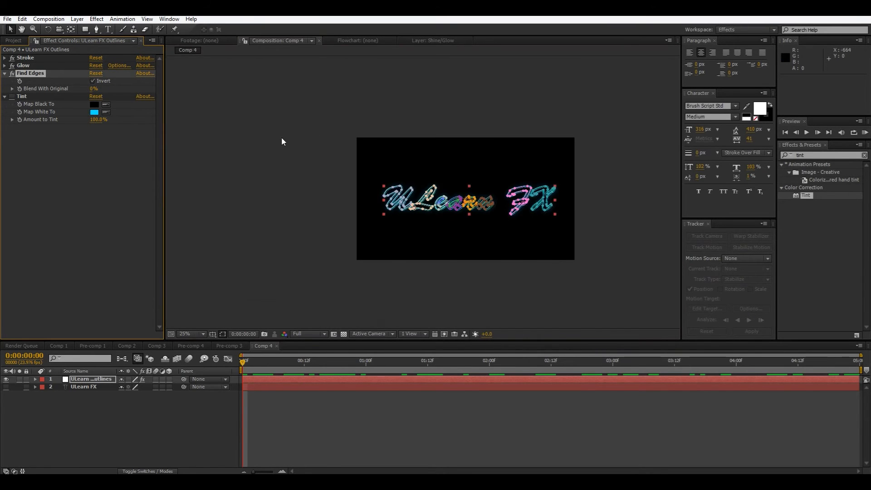
left_click_drag(344, 201, 0, 210)
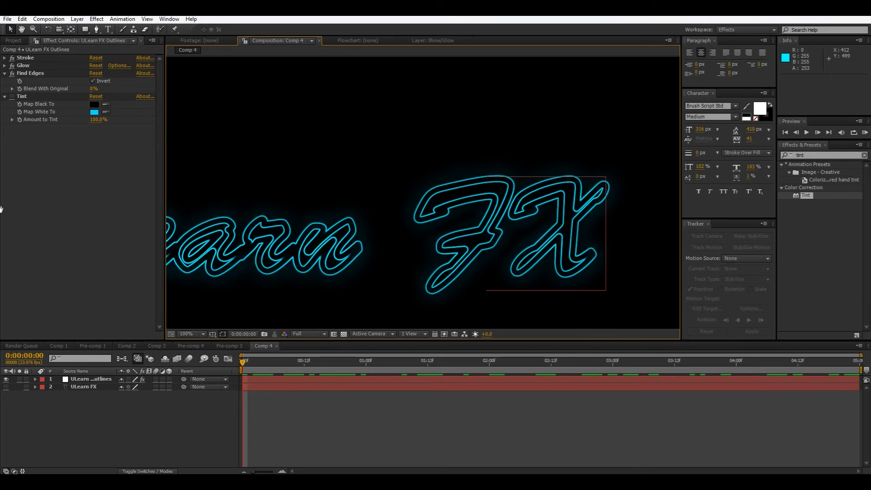
left_click_drag(262, 362, 1, 353)
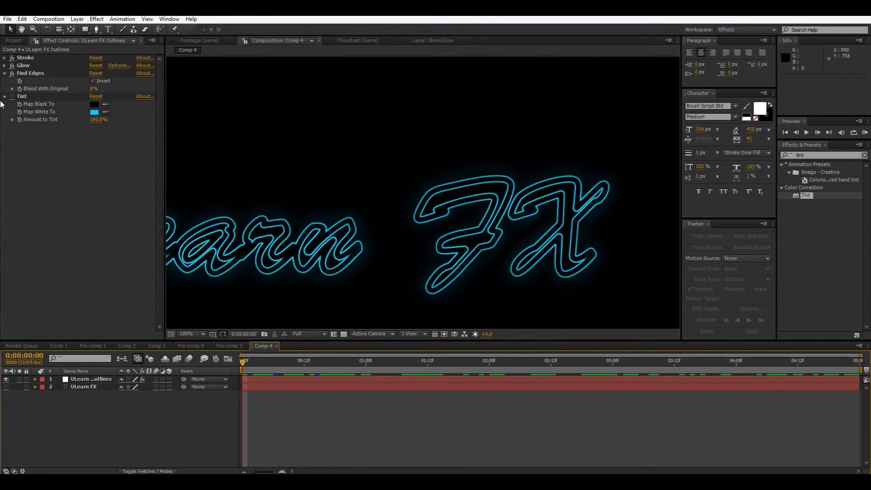
left_click(4, 96)
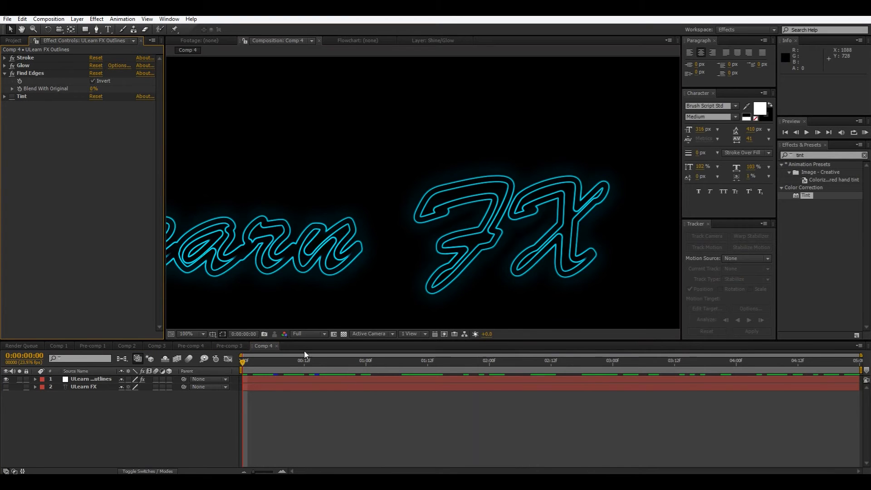
Set Find Edges' Blend With Original to 33% and check the whole text
left_click_drag(93, 88, 104, 84)
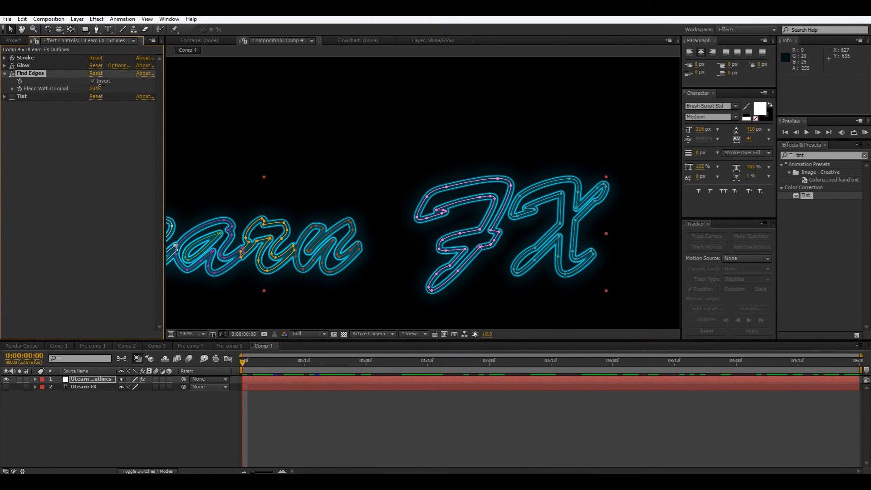
scroll(219, 137, "down", 3)
left_click(218, 137)
scroll(219, 137, "up", 2)
scroll(218, 135, "up", 2)
scroll(224, 168, "down", 2)
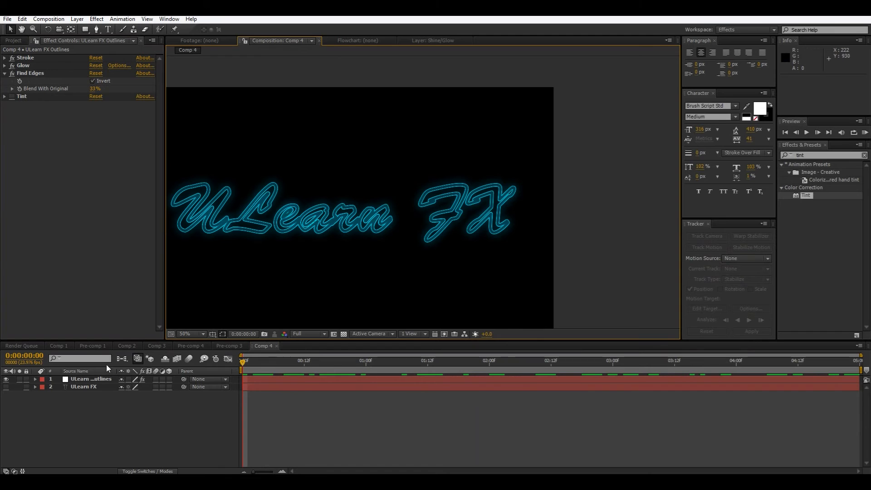
Duplicate the ULearn FX Outlines layer and set the upper copy's Find Edges Blend With Original to 0%
left_click(104, 378)
key("ctrl+d")
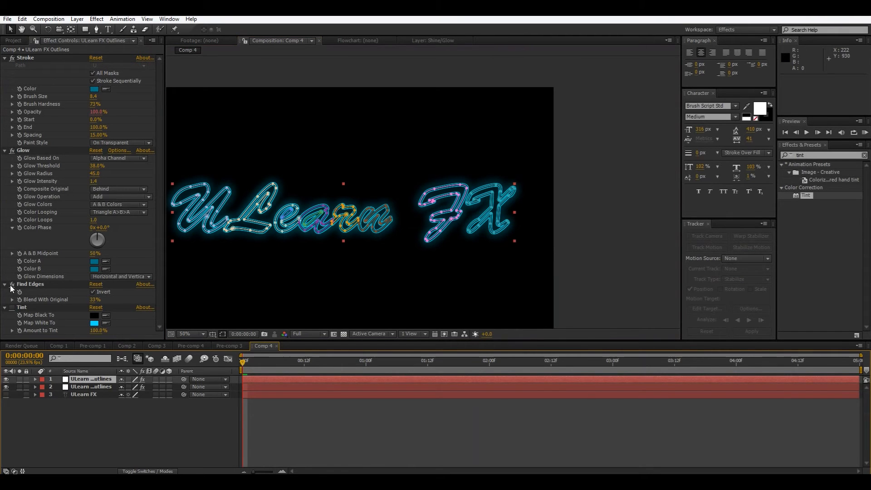
left_click_drag(94, 303, 81, 303)
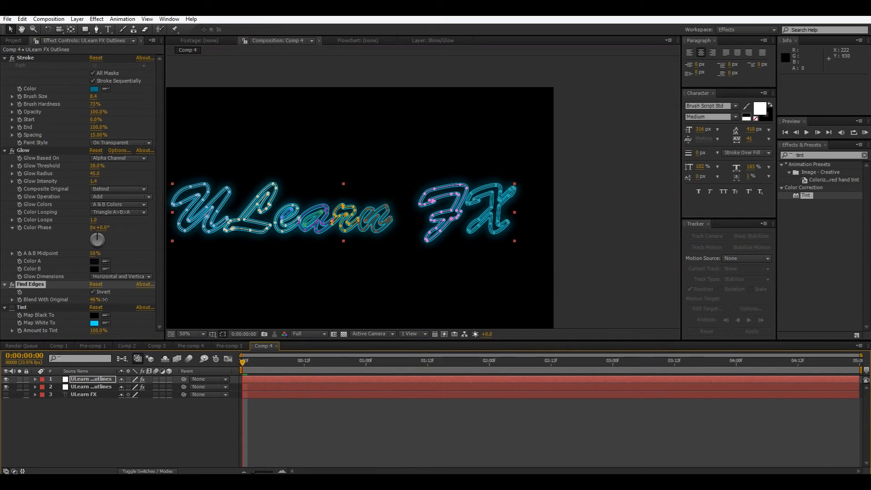
Delete Find Edges from the lower ULearn FX Outlines layer and inspect the letters FX up close
left_click(87, 387)
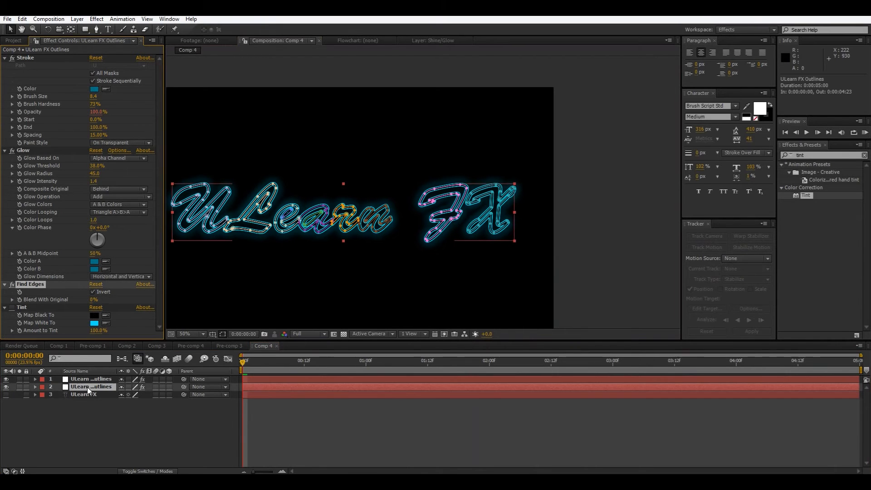
left_click_drag(94, 89, 86, 89)
key("Delete")
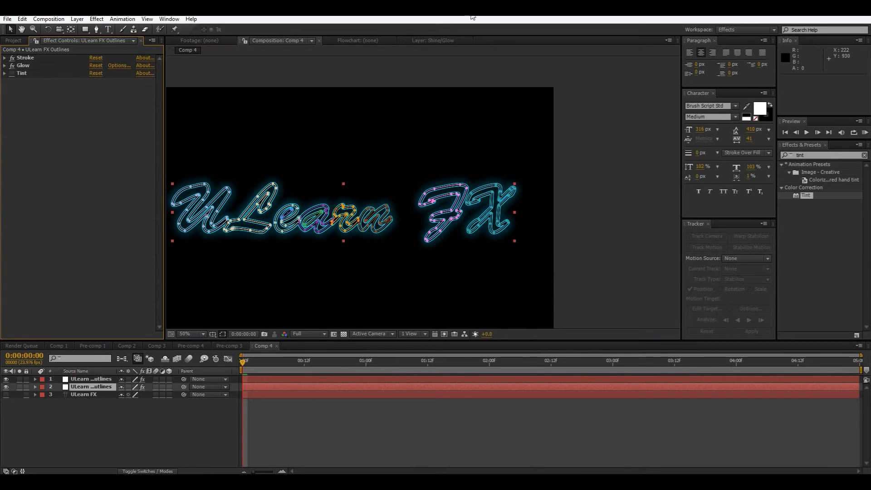
scroll(497, 184, "up", 2)
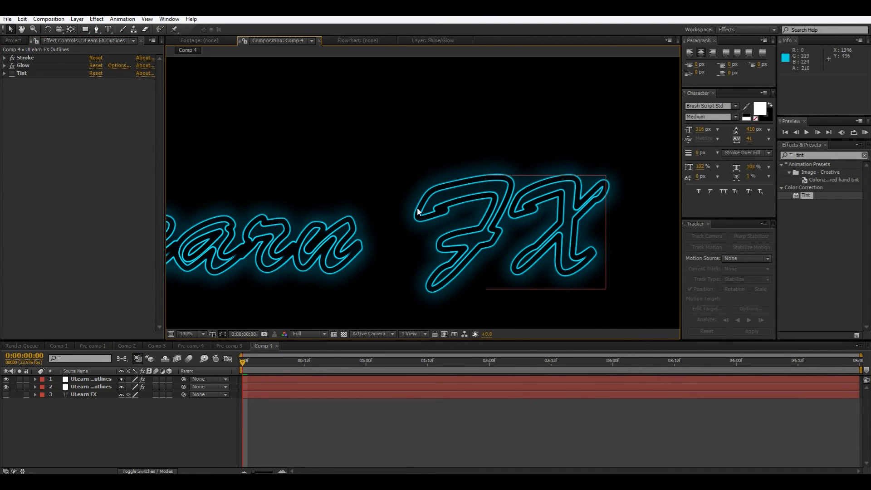
scroll(463, 232, "up", 2)
left_click_drag(462, 233, 350, 185)
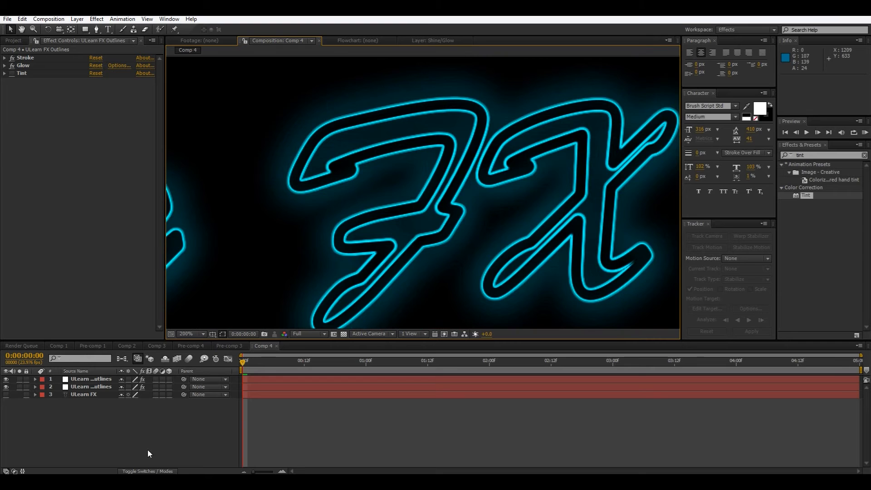
Show the layer modes and set the lower outlines layer's blending mode to Screen
left_click(140, 471)
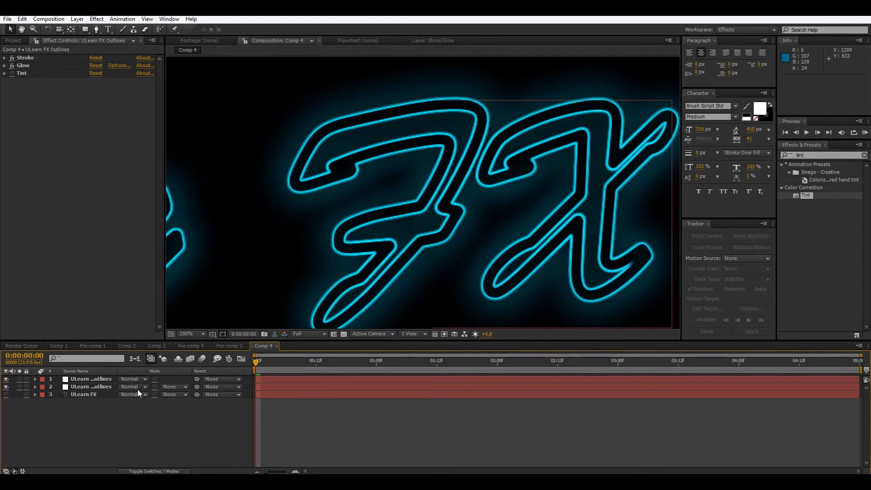
left_click(132, 387)
left_click(202, 194)
scroll(432, 231, "down", 5)
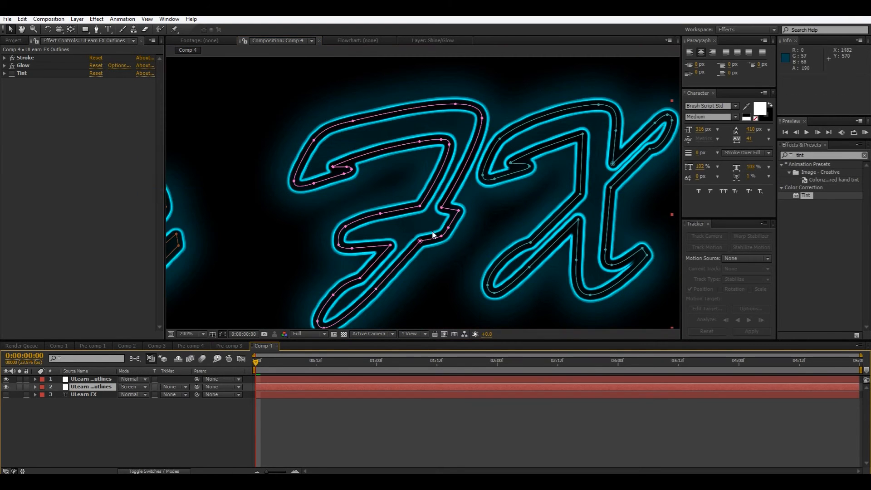
scroll(419, 260, "up", 4)
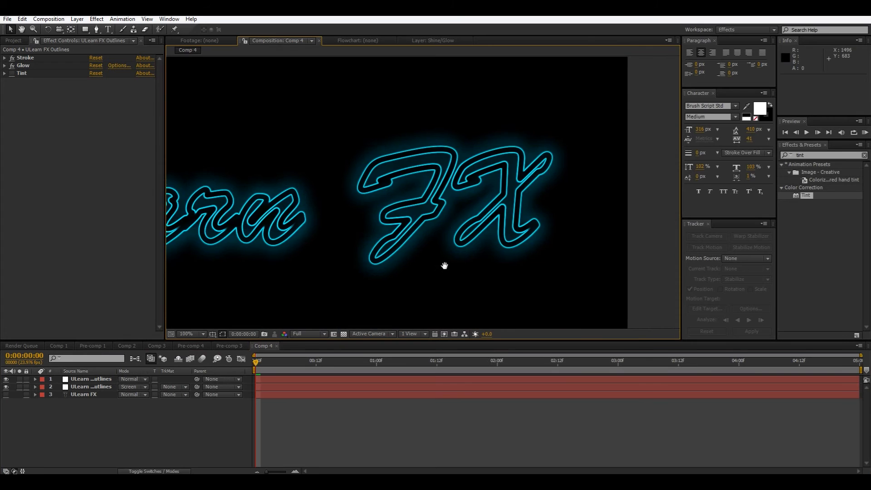
left_click_drag(445, 264, 703, 267)
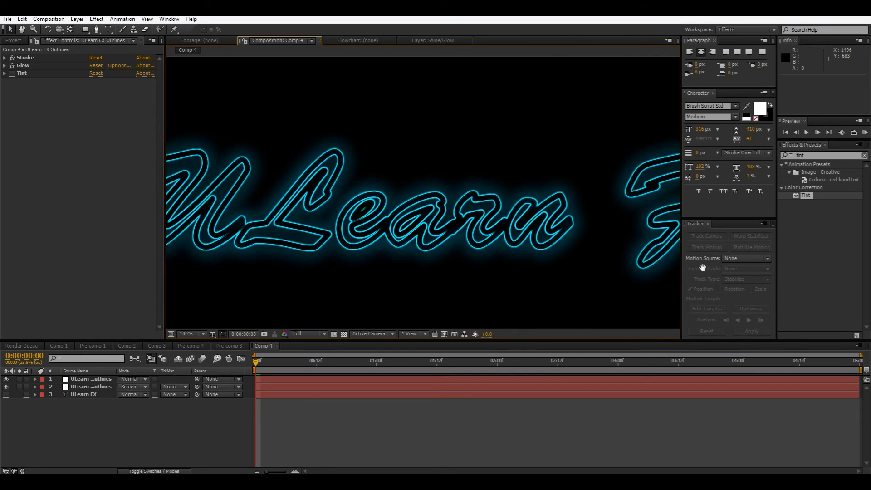
Compare the letters with the upper outlines layer hidden and shown
left_click(6, 379)
left_click(6, 379)
left_click(6, 379)
left_click(6, 379)
left_click(6, 380)
left_click(6, 379)
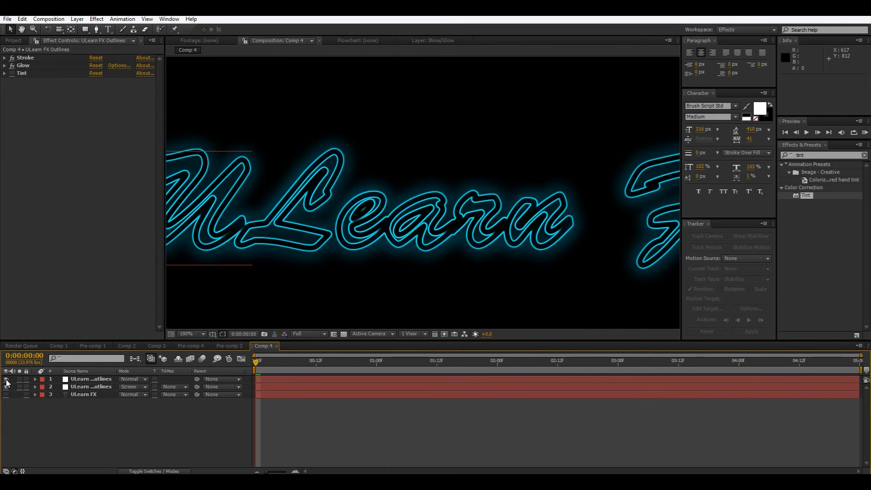
Return the lower outlines layer to Normal, set the upper outlines layer's blending mode to Screen, and check the combined glow
left_click(144, 388)
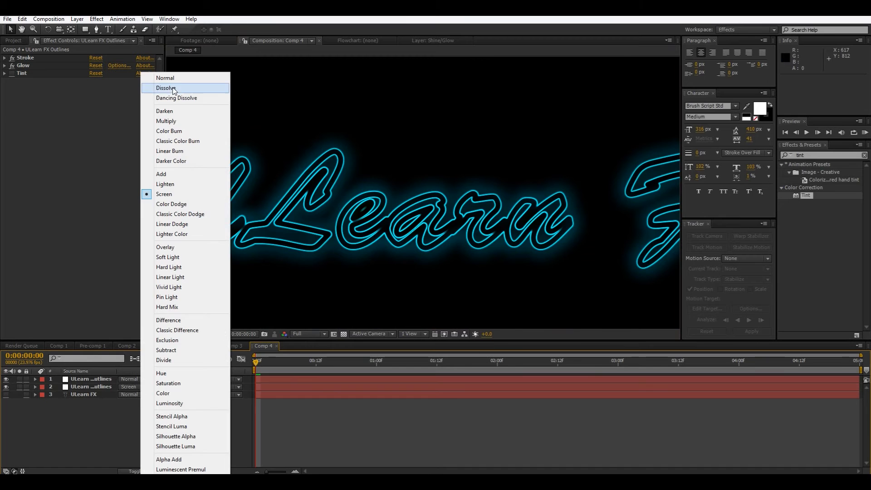
left_click(166, 78)
left_click(129, 386)
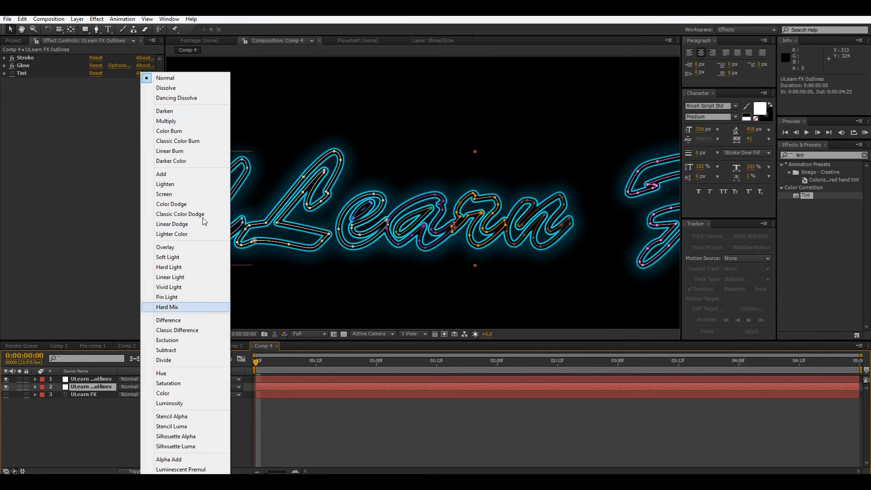
left_click(176, 194)
scroll(252, 200, "down", 3)
scroll(219, 208, "up", 1)
scroll(386, 222, "up", 4)
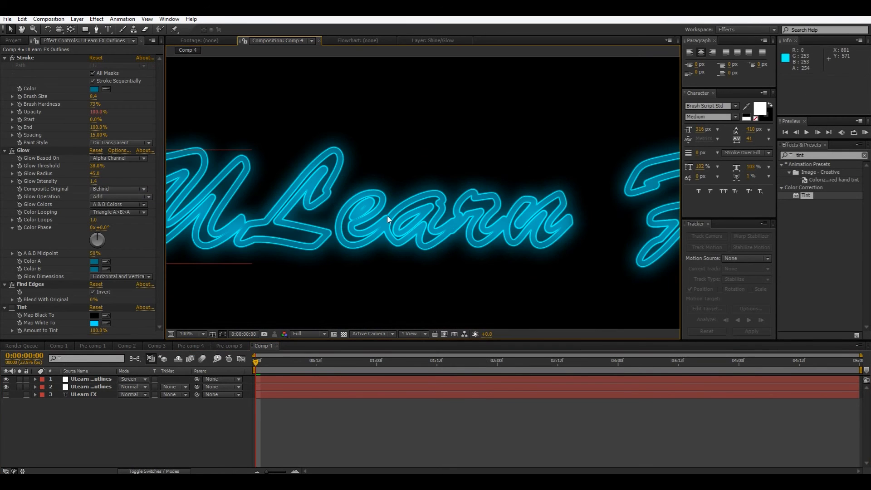
scroll(660, 224, "down", 1)
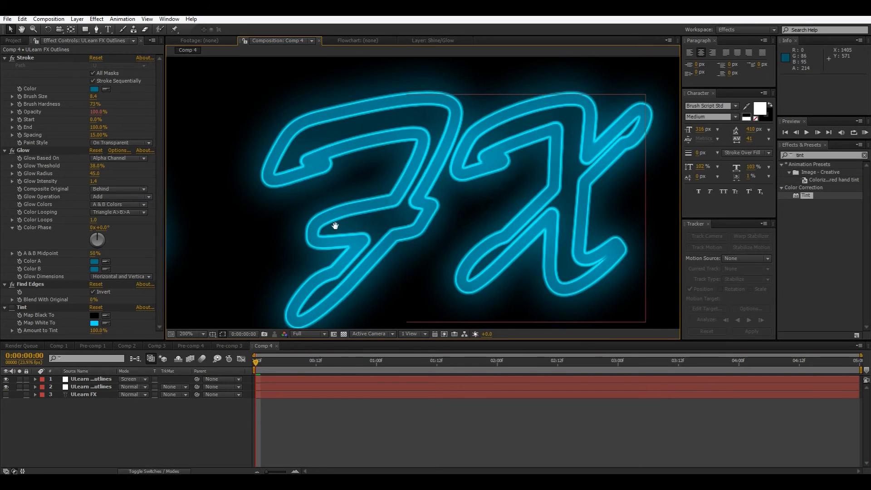
scroll(534, 234, "down", 2)
left_click_drag(534, 234, 649, 243)
left_click_drag(268, 368, 222, 402)
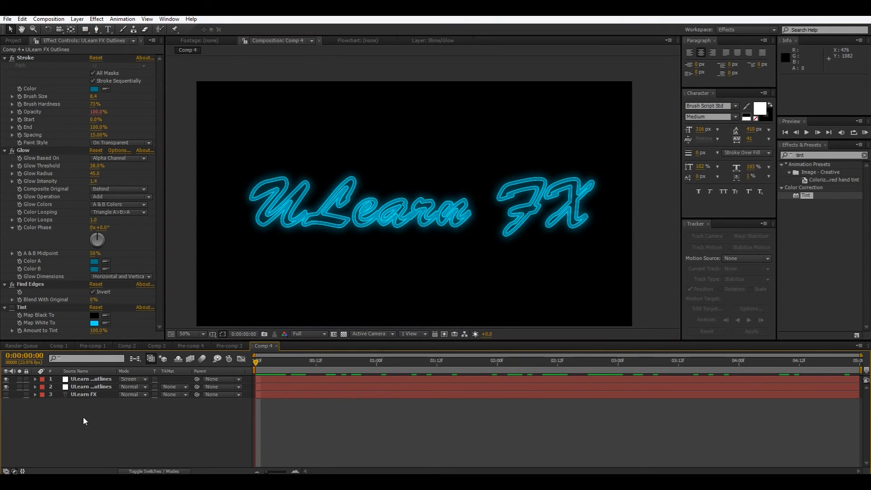
Draw a rectangle shape around the ULearn FX text and move its layer beneath all the text layers
left_click(86, 31)
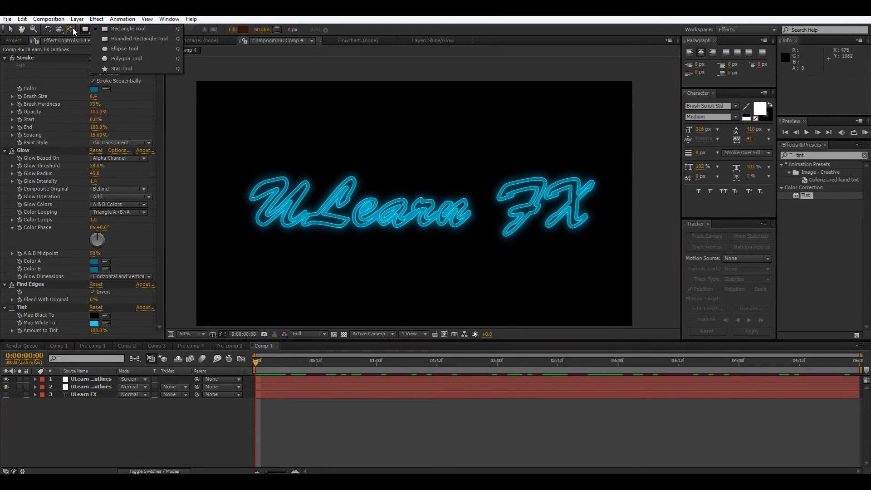
left_click(128, 30)
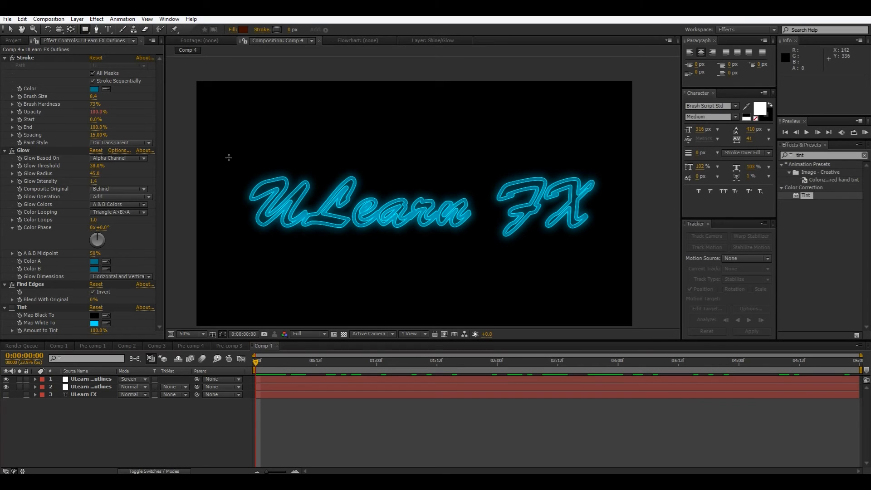
left_click_drag(228, 153, 609, 254)
left_click(12, 29)
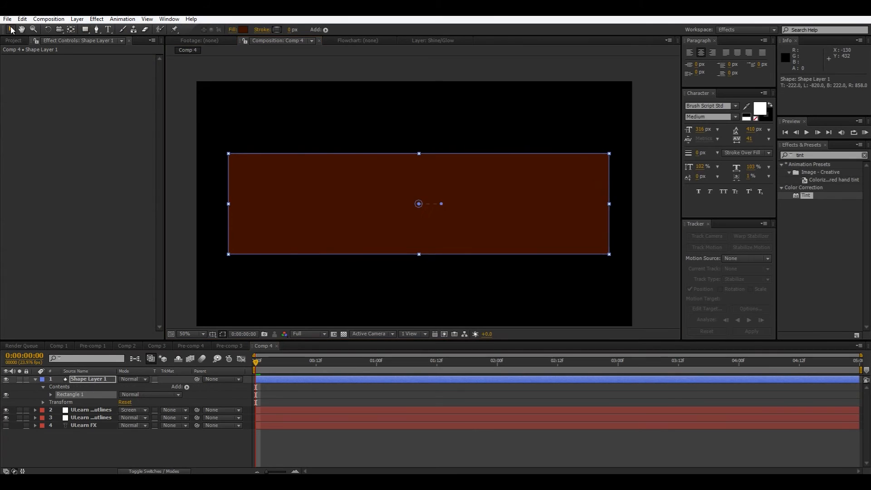
left_click_drag(93, 378, 97, 440)
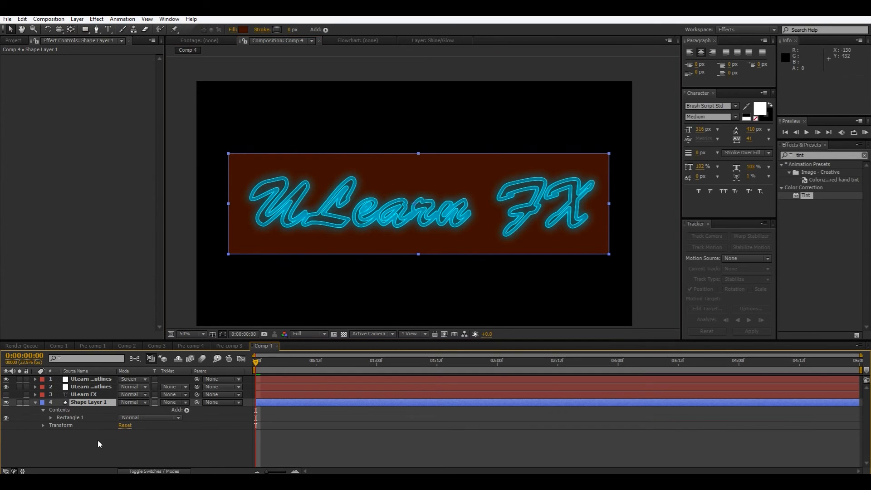
key("comma")
key("comma")
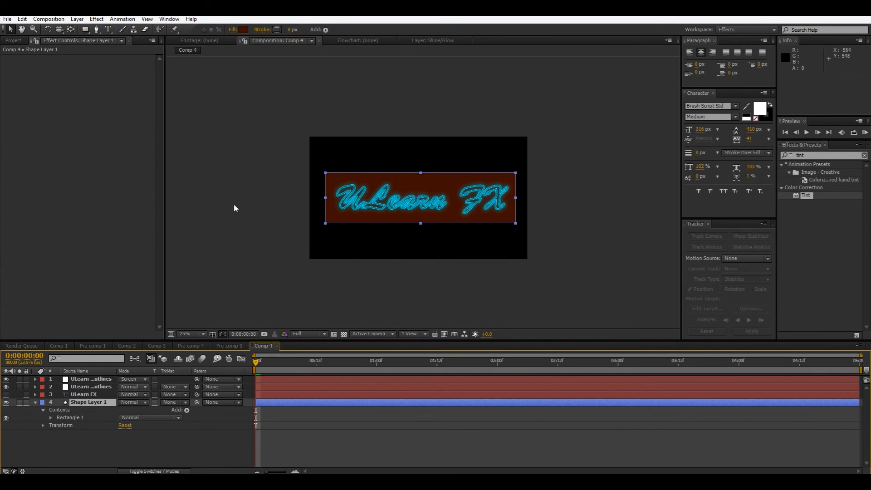
Delete the gradient stroke and the fill from the rectangle, leaving only its path
left_click(50, 417)
left_click(82, 396)
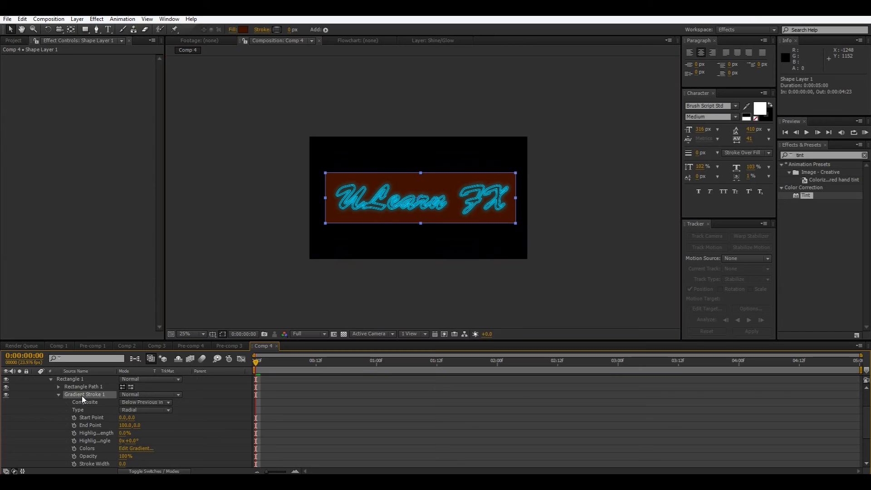
key("Delete")
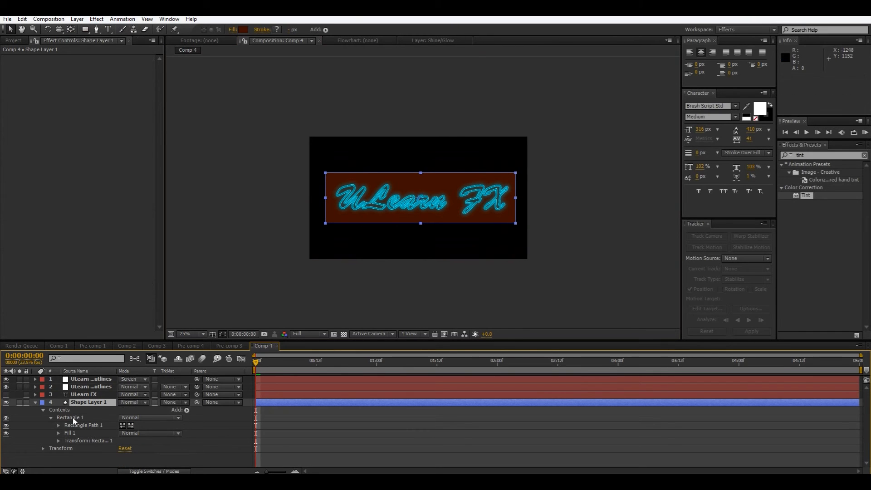
left_click(73, 433)
key("Delete")
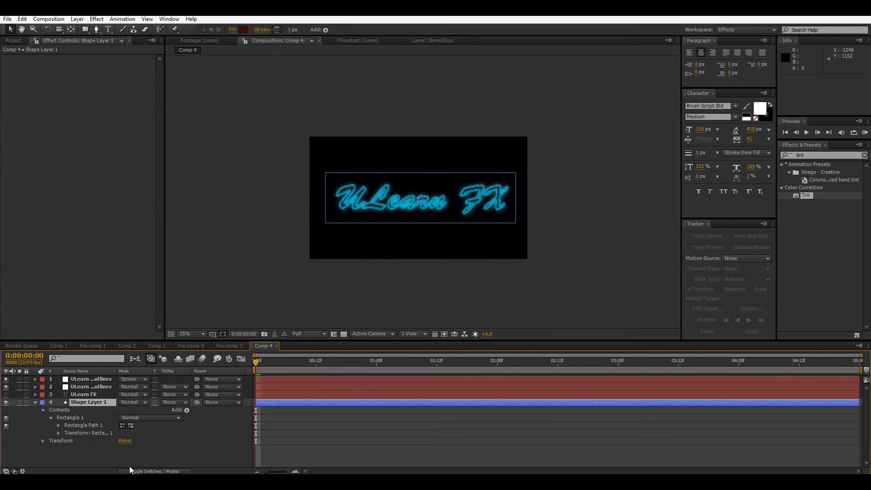
left_click(80, 434)
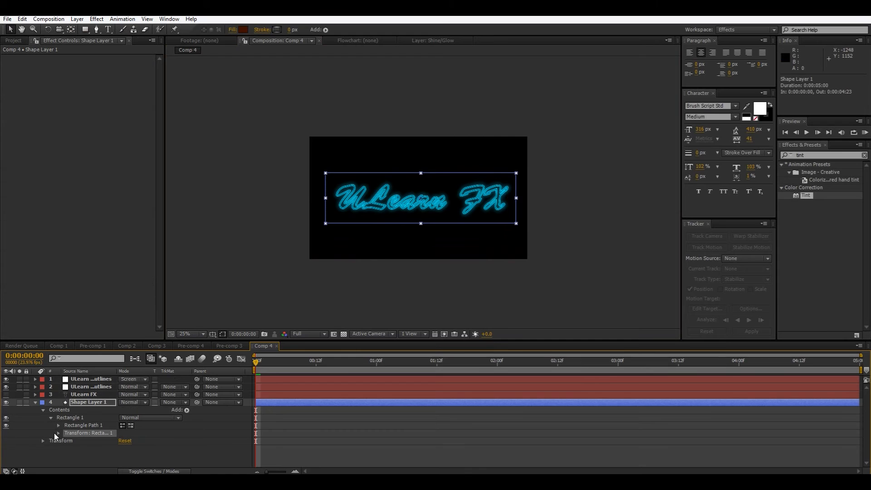
left_click(27, 432)
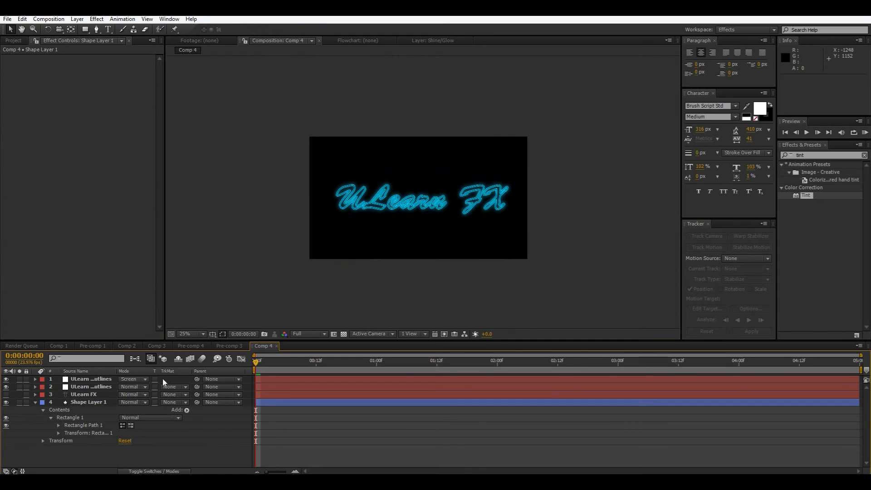
Add a stroke to the rectangle's shape layer and set its stroke width to 48
left_click(186, 410)
left_click(216, 278)
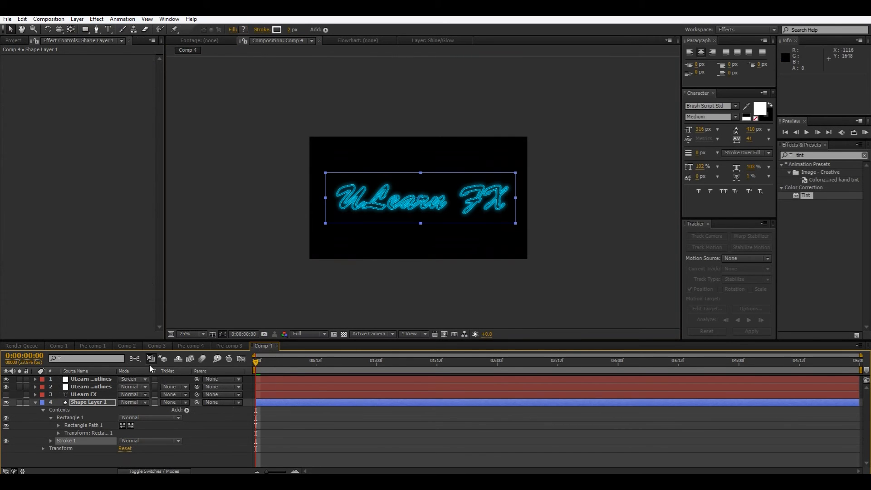
left_click(51, 441)
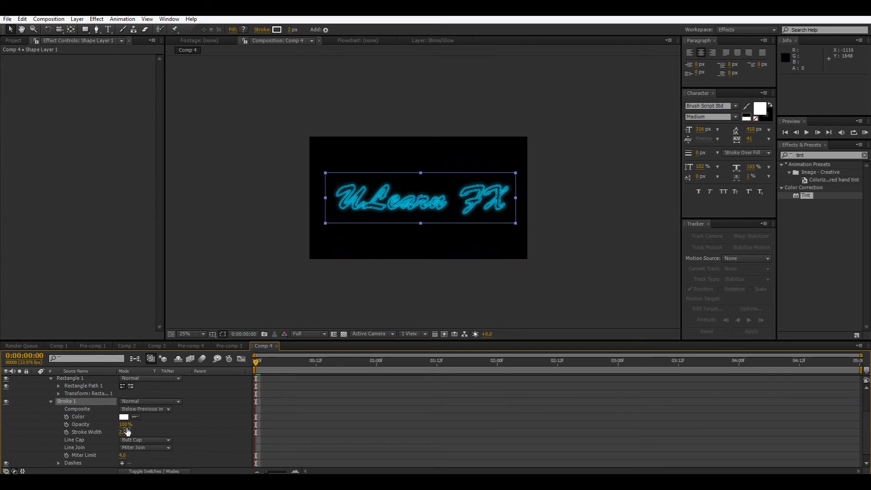
left_click_drag(125, 431, 140, 430)
left_click(213, 274)
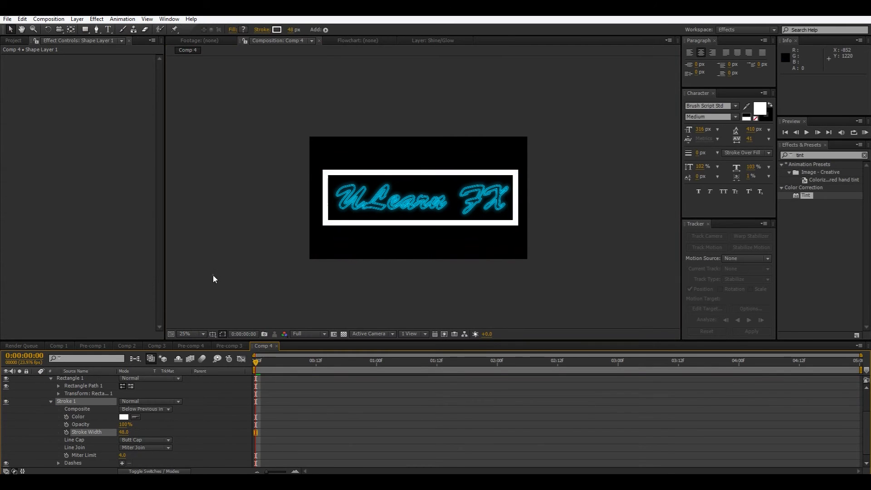
key("period")
Add dashes to the rectangle's stroke with a dash length of 199 and an offset of -165
scroll(71, 436, "down", 1)
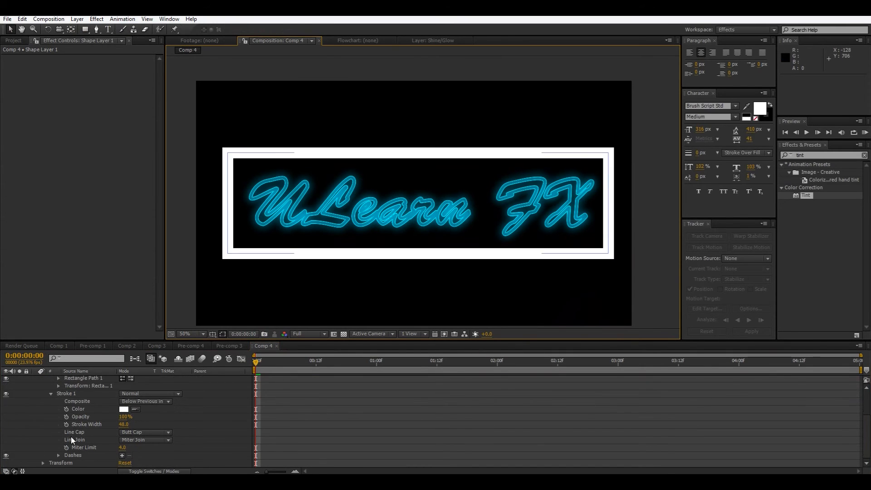
left_click(122, 456)
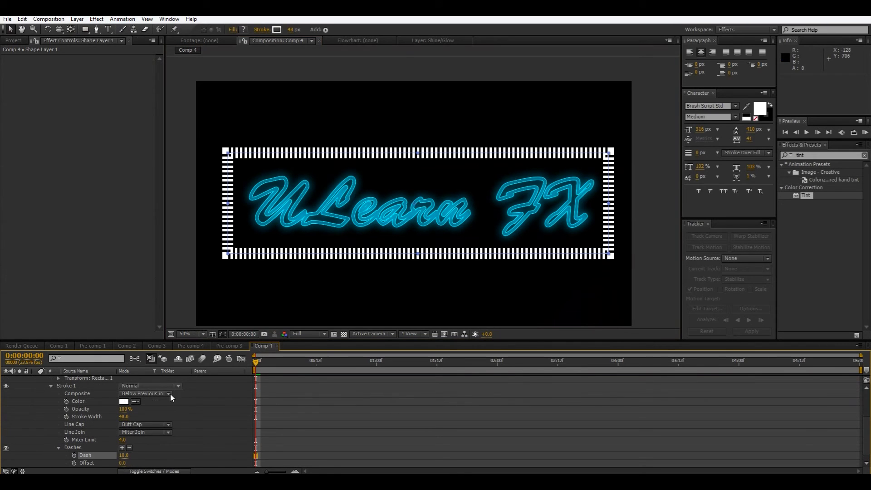
mouse_move(126, 456)
left_mouse_down()
mouse_move(223, 460)
mouse_move(480, 444)
mouse_move(410, 458)
left_mouse_up()
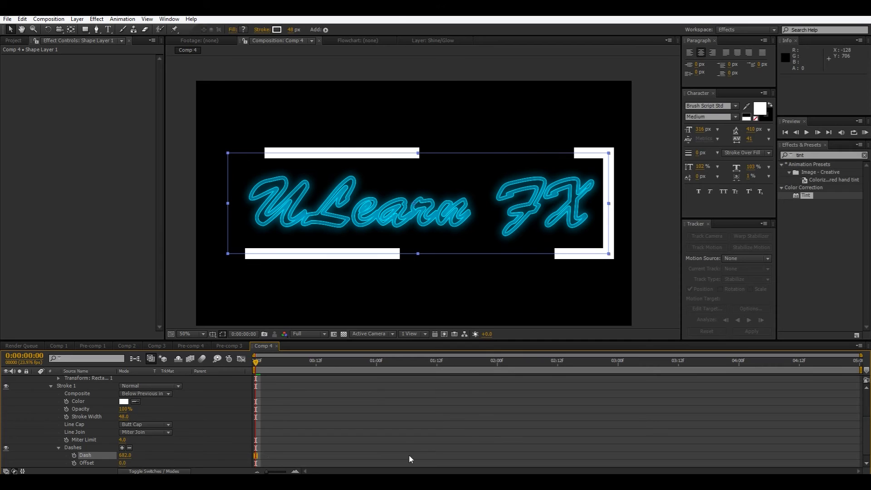
mouse_move(124, 463)
left_mouse_down()
mouse_move(224, 461)
mouse_move(527, 380)
mouse_move(869, 319)
mouse_move(205, 453)
mouse_move(60, 472)
left_mouse_up()
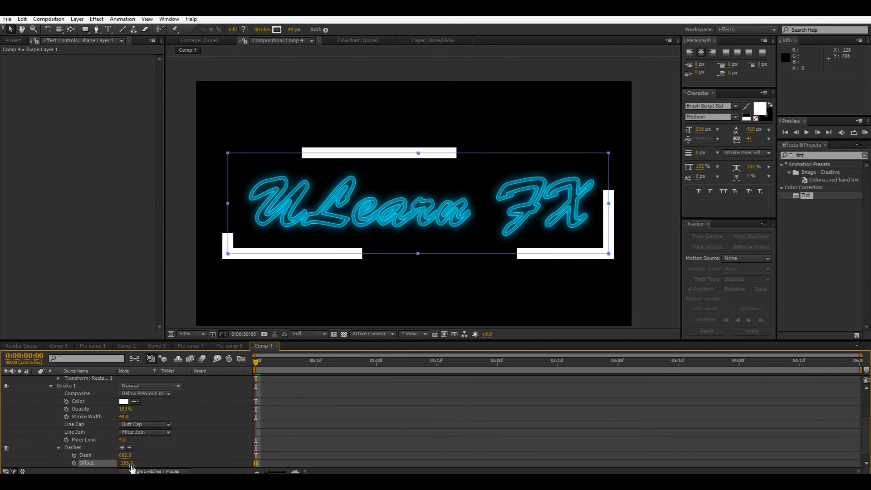
left_click_drag(129, 456, 13, 459)
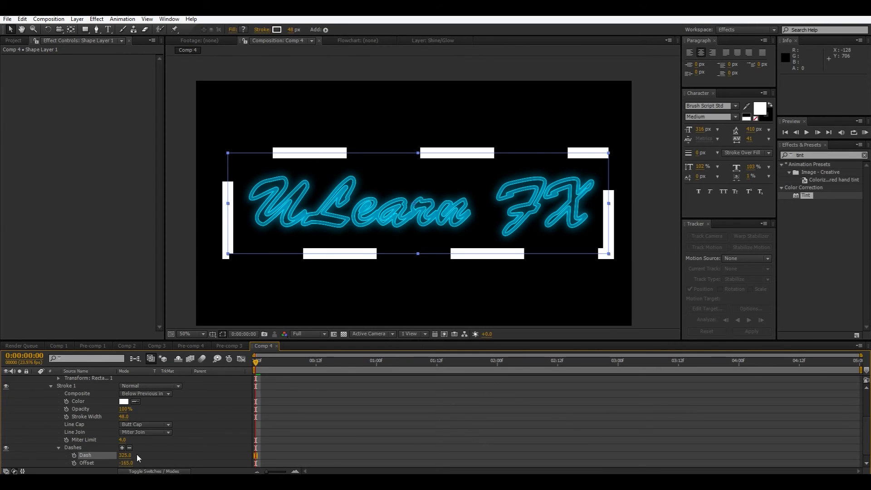
left_click_drag(124, 455, 82, 470)
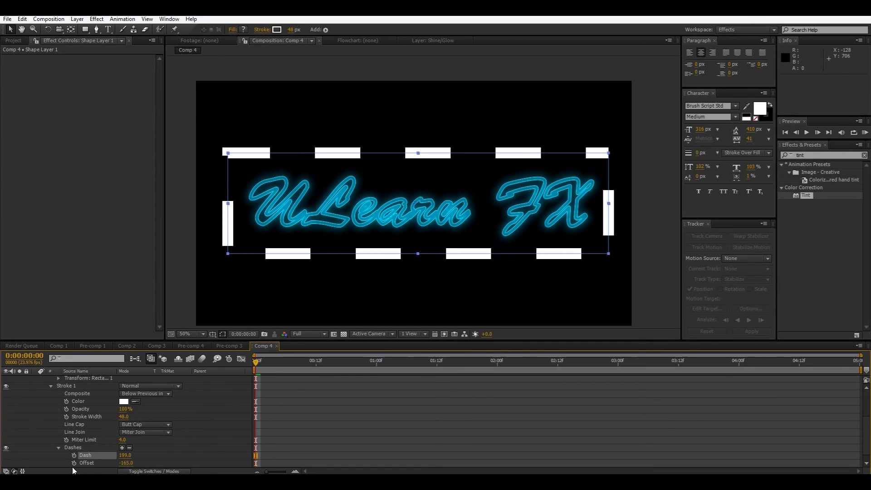
Animate the dash offset with the expression time*500 and preview the moving dashes
left_click(72, 462, "alt")
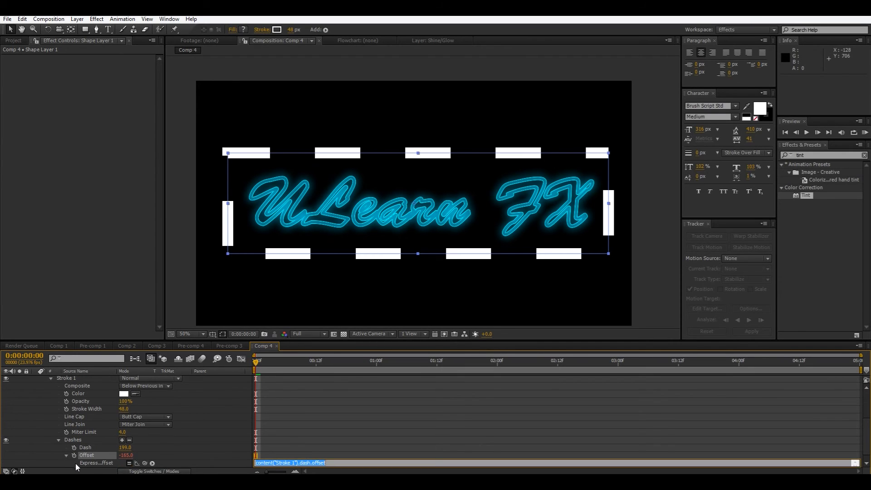
type("time*500")
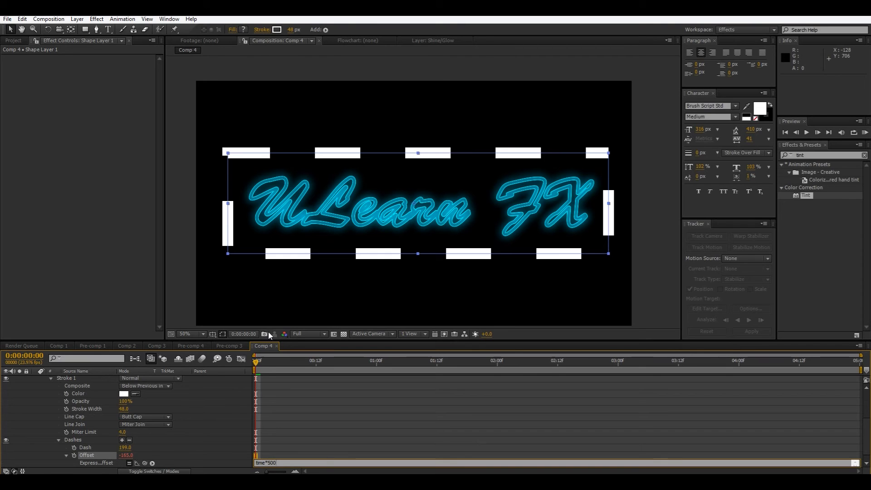
left_click(257, 363)
key("space")
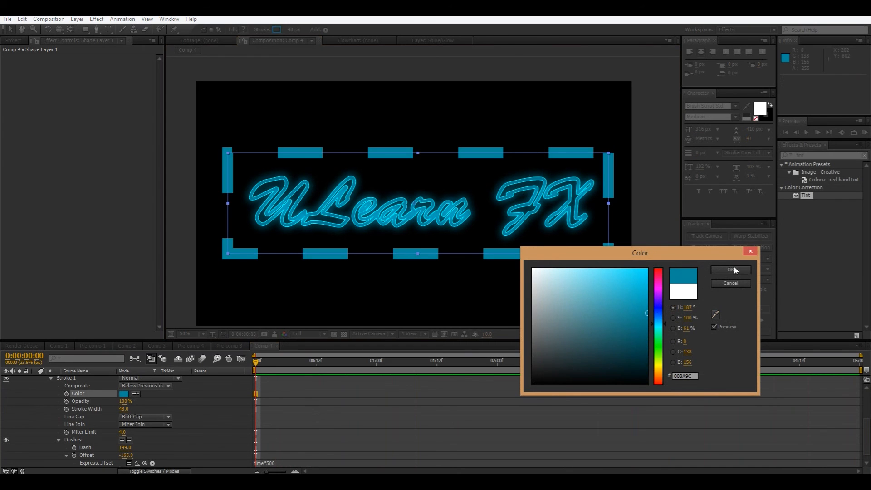
Color the dashed stroke blue (008A9C) and apply the Glow effect to the rectangle's shape layer
left_click(731, 270)
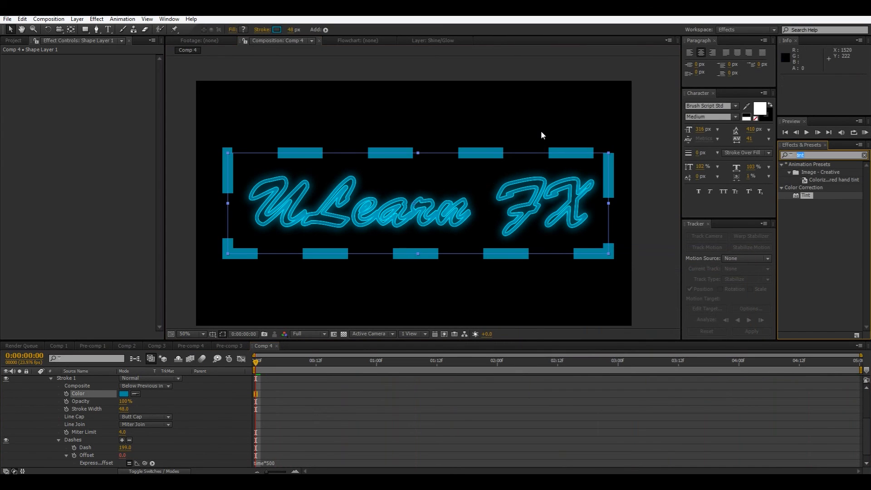
type("glow")
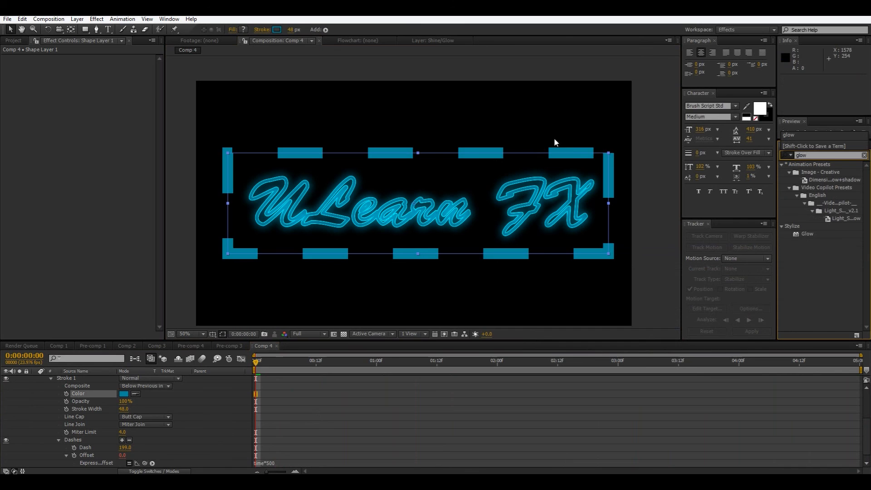
left_click_drag(808, 233, 89, 395)
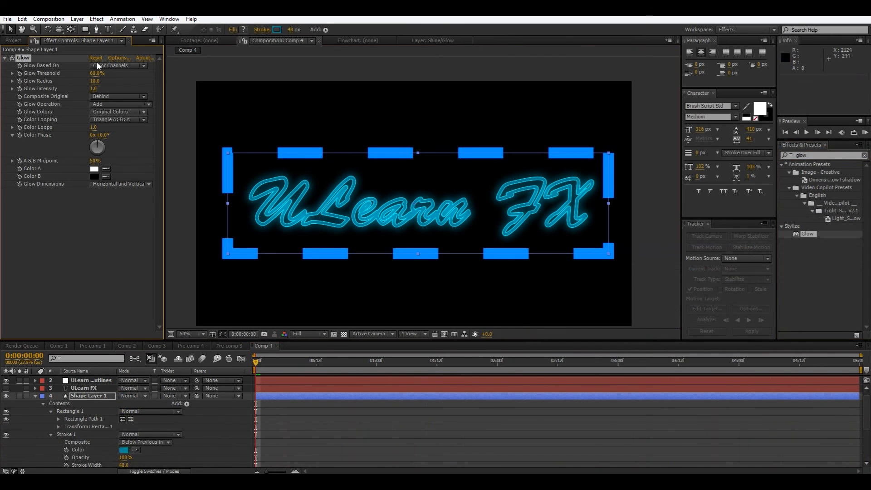
Base the border's glow on the alpha channel with A & B Colors, radius 168 and threshold 91%, and adjust its intensity
left_click_drag(104, 82, 170, 81)
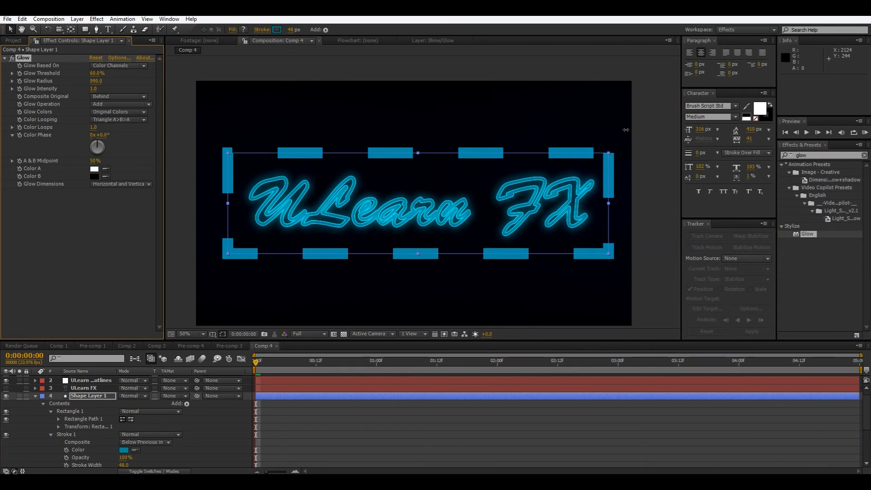
left_click(118, 65)
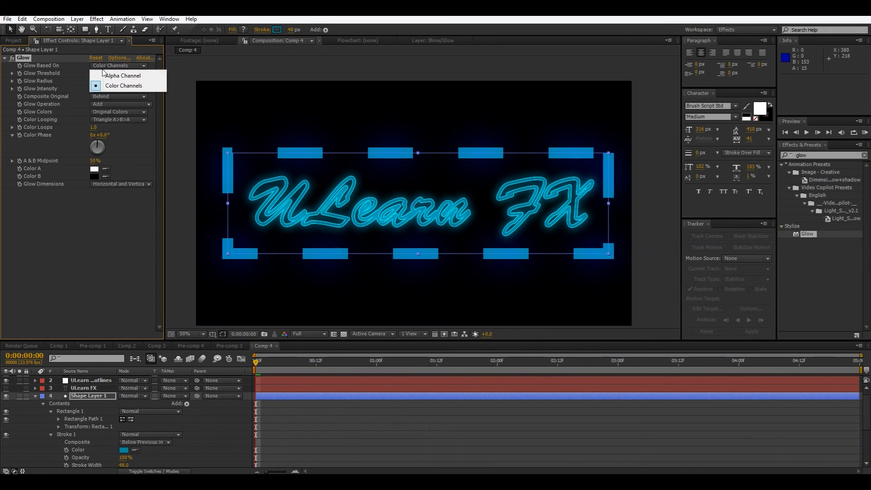
left_click(105, 74)
scroll(394, 186, "down", 2)
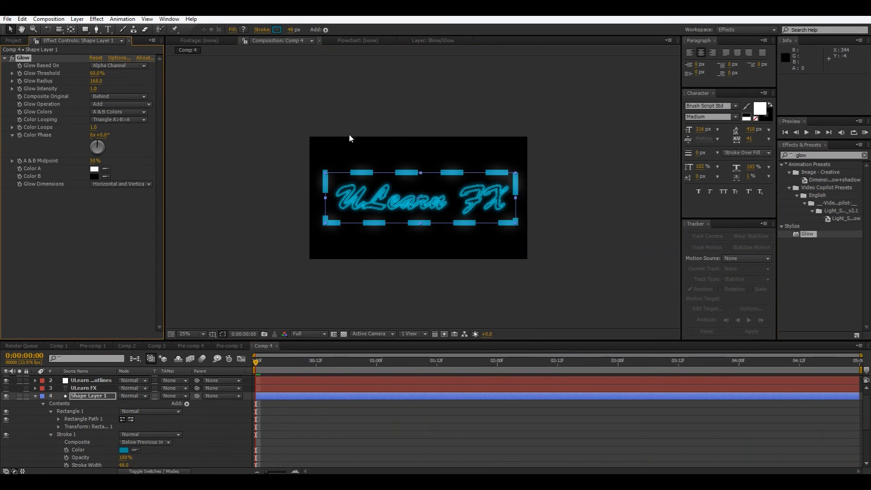
left_click_drag(94, 90, 137, 97)
left_click_drag(97, 74, 61, 83)
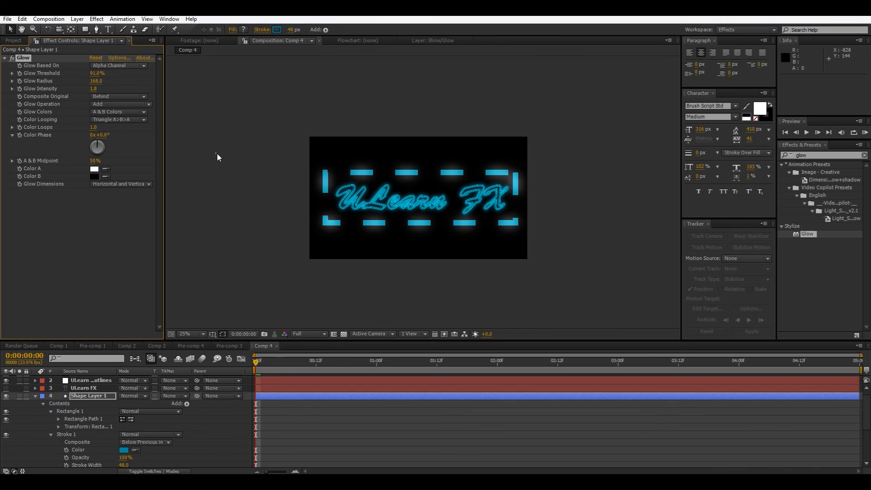
Sample the border's blue for the glow's Color A and Color B
key("period")
left_click(360, 165)
left_click(107, 170)
left_click(229, 179)
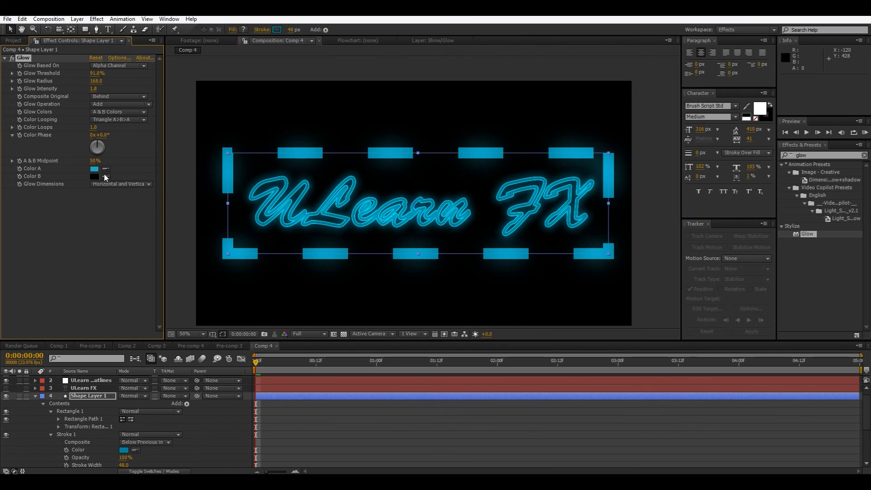
left_click(226, 206)
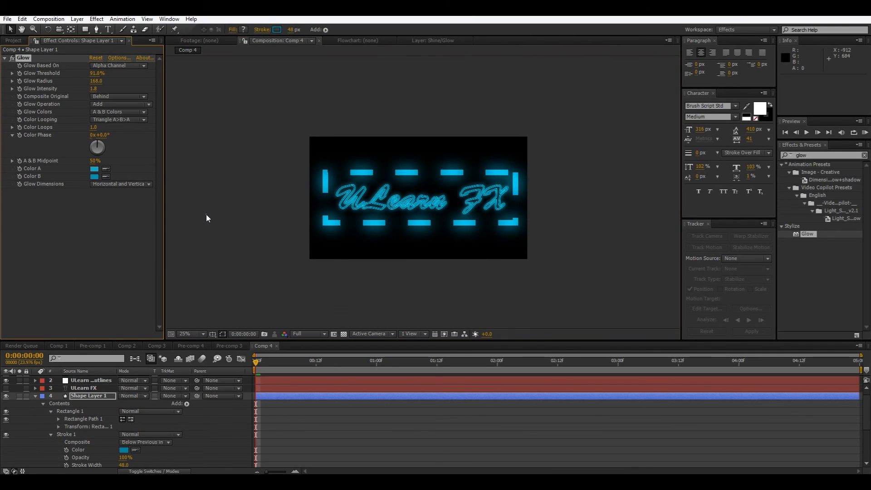
Preview the glowing dashed border moving around the text
left_click(324, 313)
left_click_drag(285, 362, 366, 363)
left_click_drag(412, 381, 301, 402)
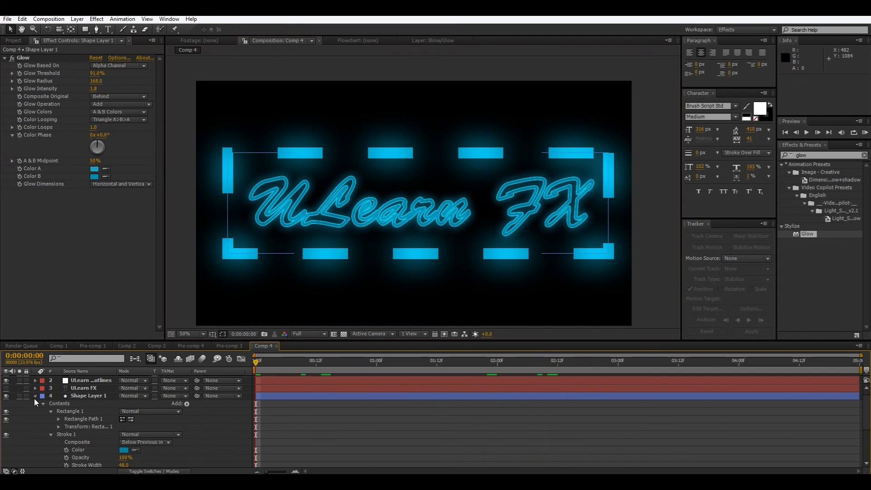
Create a black 1920 × 1080 px solid and place it beneath all other layers as the background
left_click(35, 402)
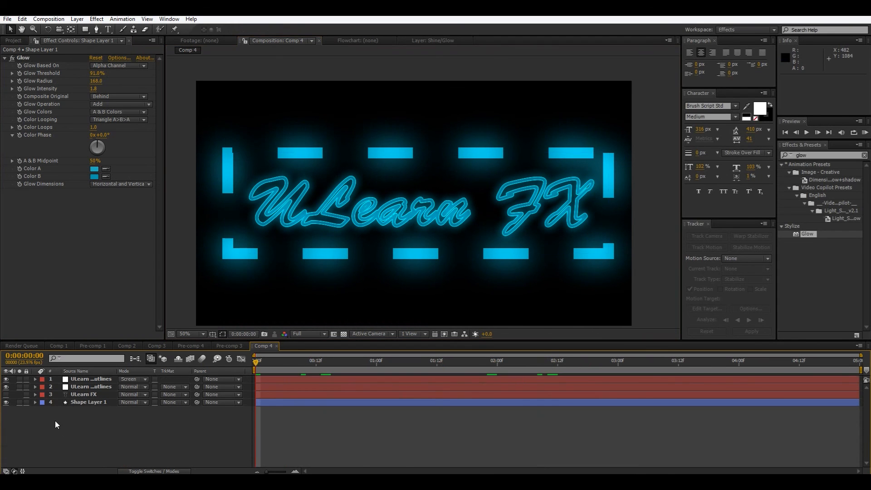
right_click(56, 421)
mouse_move(124, 324)
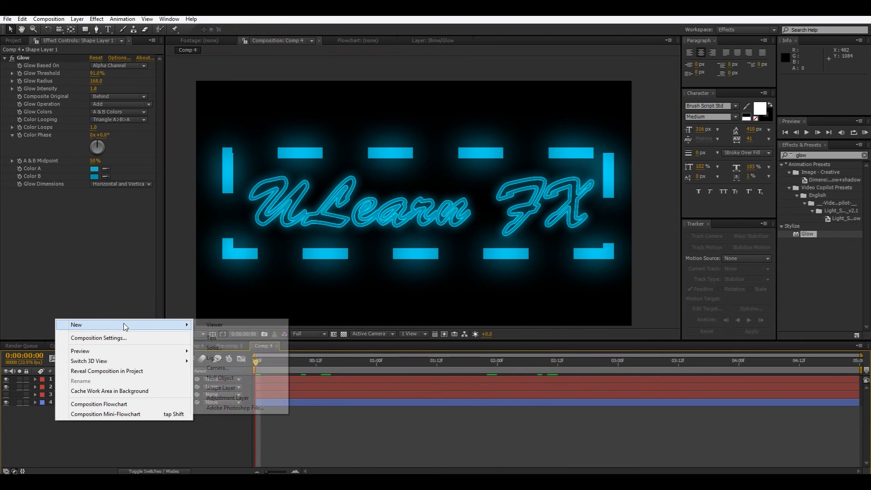
left_click(257, 349)
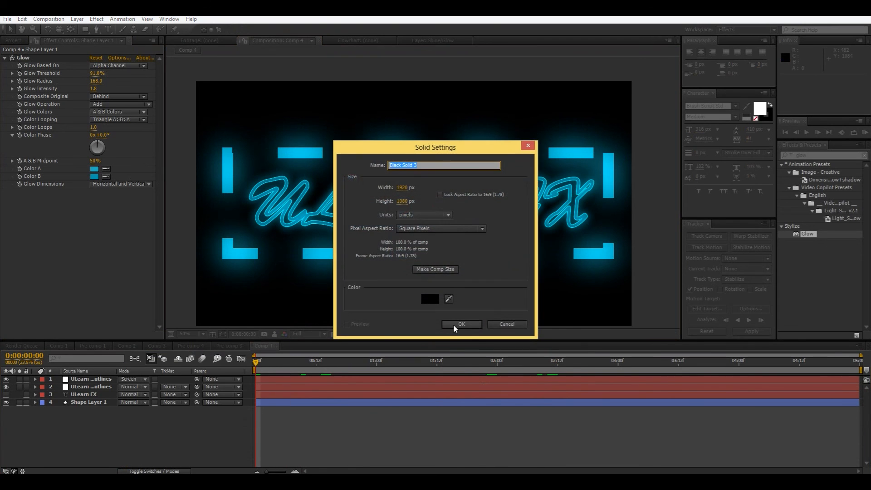
left_click(454, 325)
left_click_drag(55, 379, 94, 438)
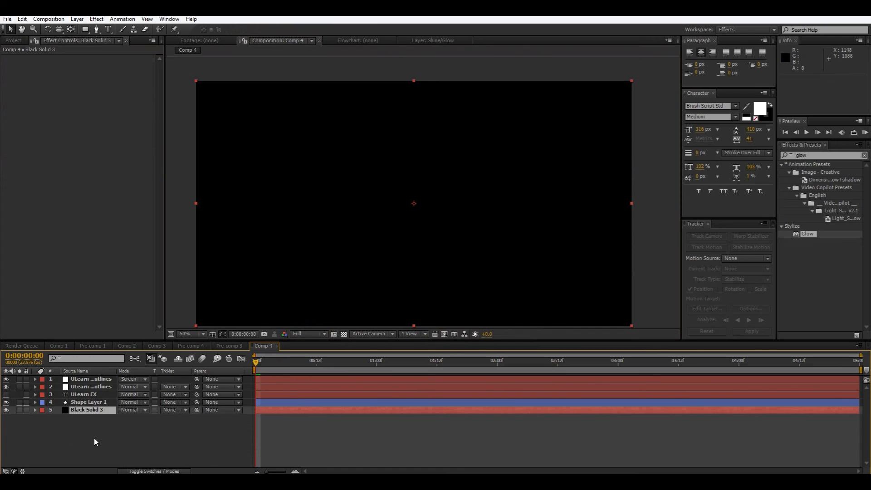
left_click(91, 385)
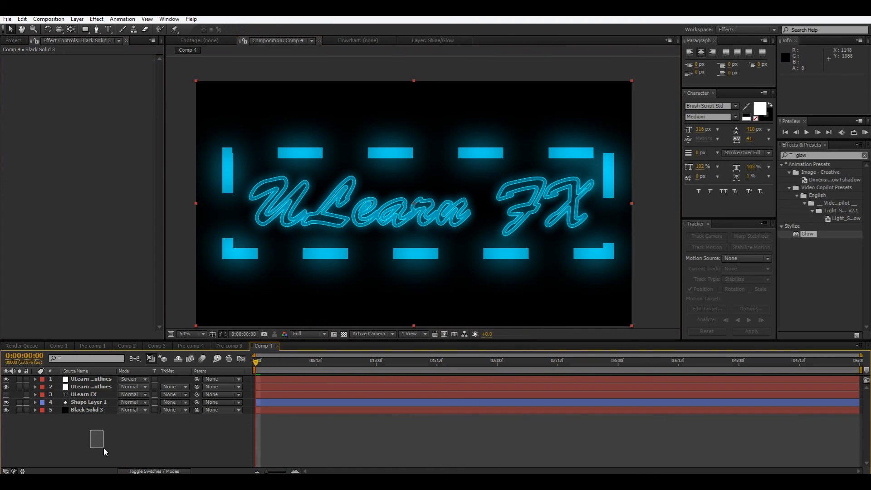
left_click_drag(104, 448, 103, 448)
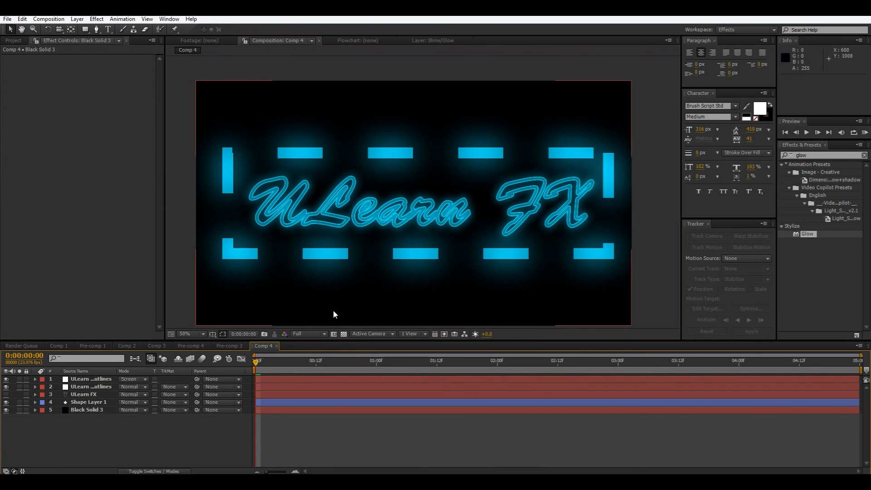
Pre-compose all five layers, including the outlines, text, dashed border and black solid, into one composition
left_click_drag(83, 435, 91, 377)
right_click(91, 377)
right_click(95, 379)
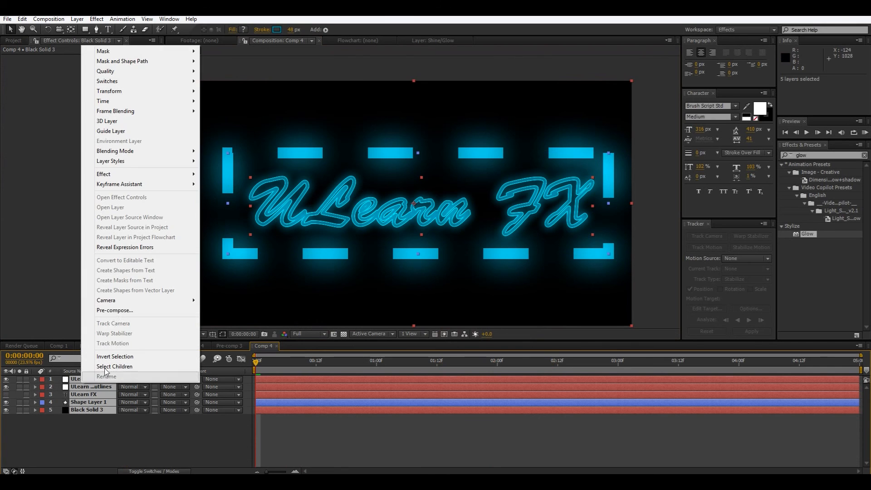
left_click(182, 311)
left_click(466, 287)
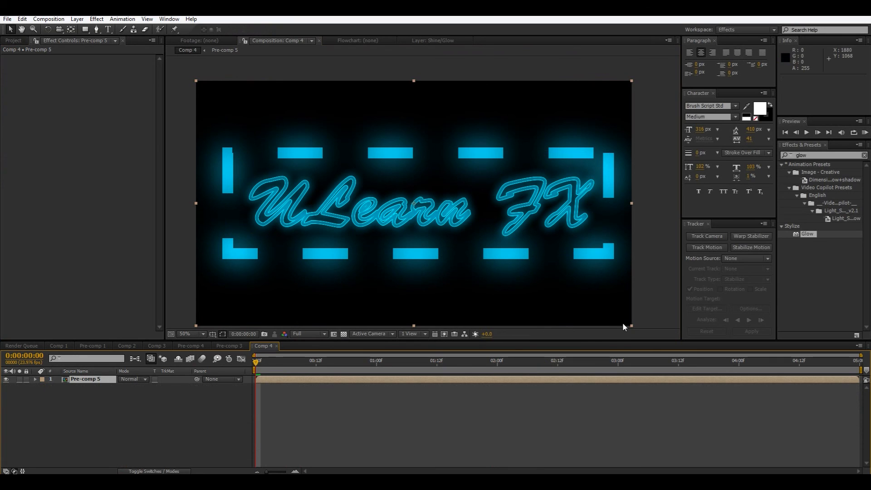
Scale the pre-composed sign down to about 33% by 31%, shift it into the frame's left half and preview the animation
left_click_drag(631, 327, 486, 242)
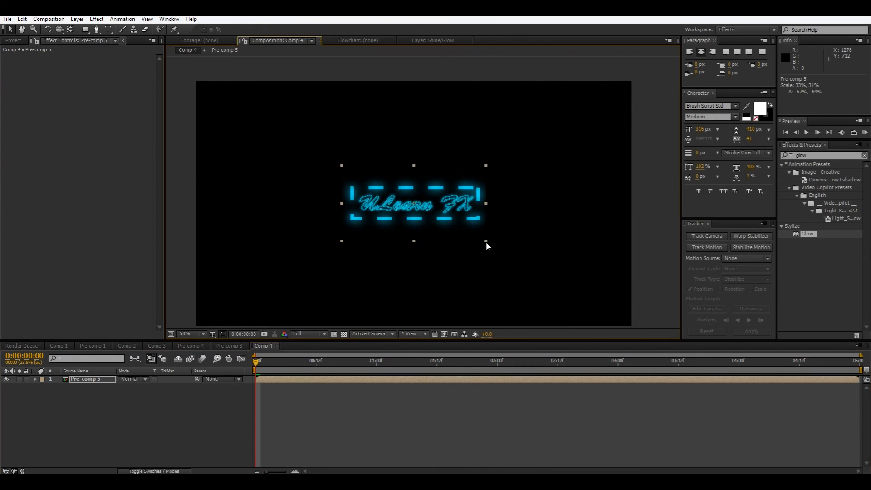
key("space")
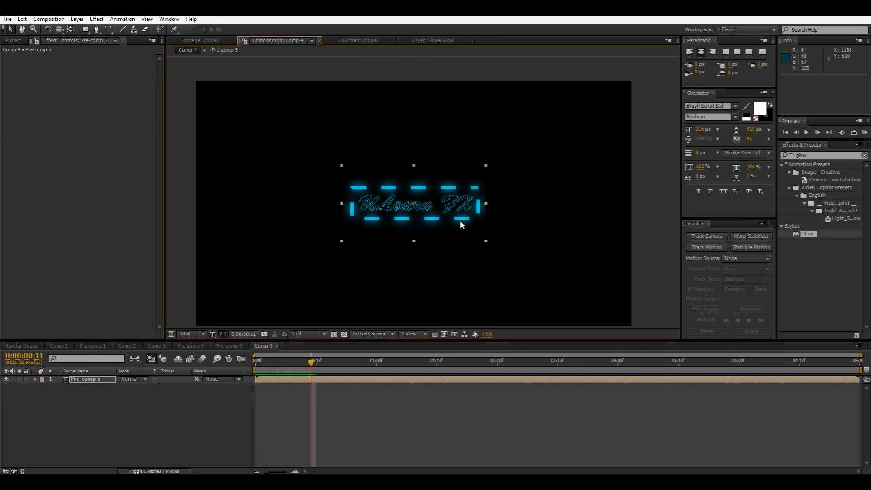
left_click_drag(462, 222, 363, 221)
key("space")
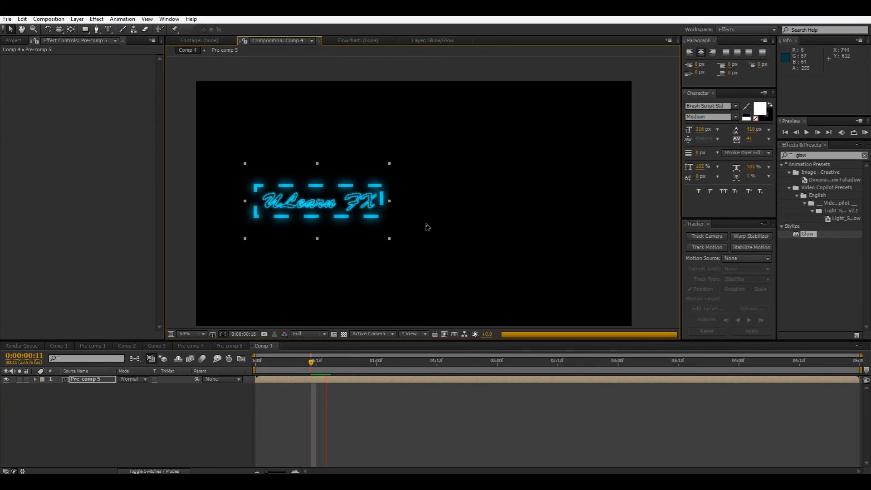
Enlarge the pre-composed sign to about 62% by 58% and move it back near the centre of the frame
left_click_drag(395, 242, 453, 271)
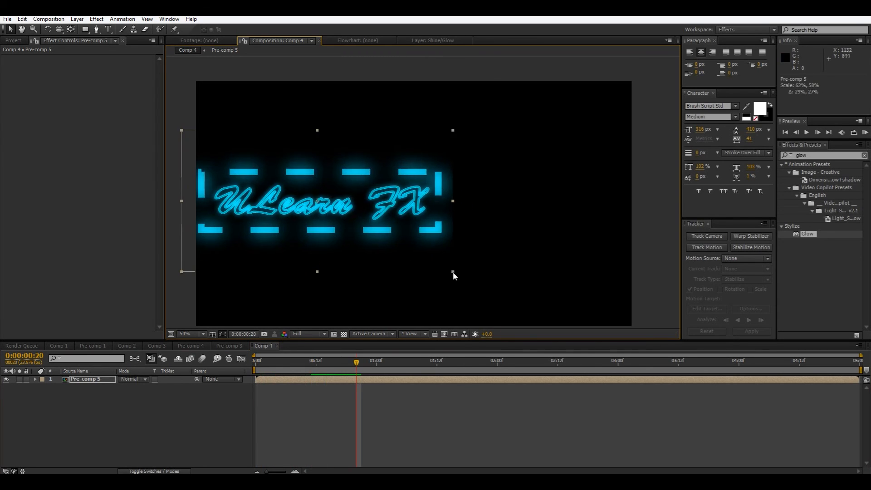
left_click_drag(404, 218, 488, 228)
left_click(559, 237)
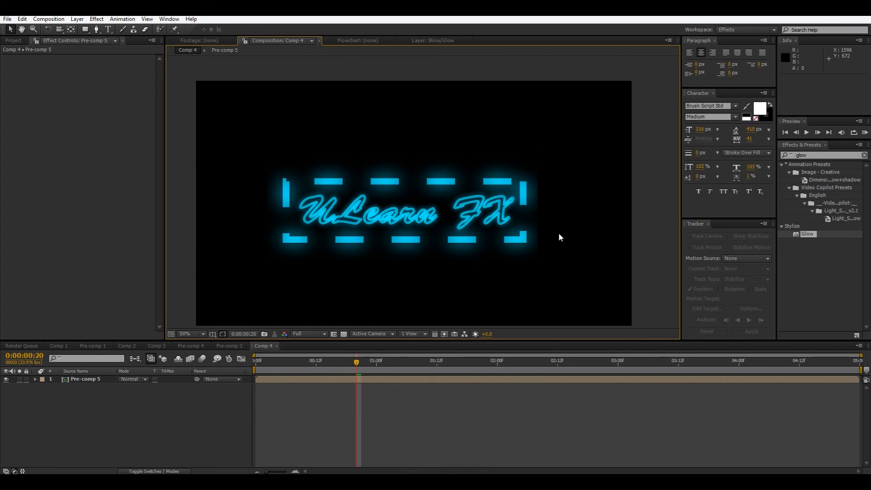